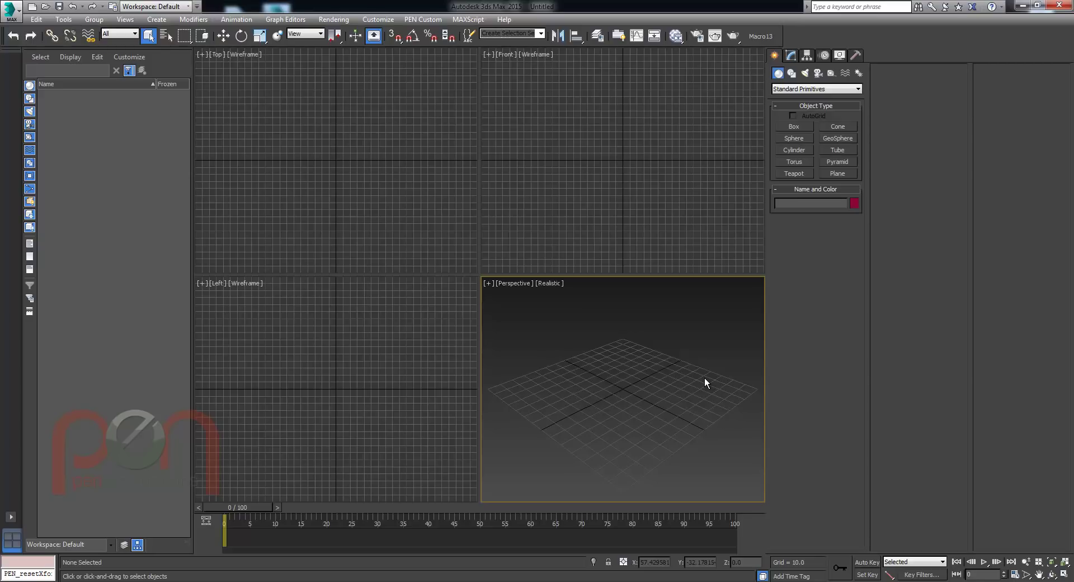
Step: Create a sphere with a radius of about 49 in the perspective view and center it at X 0, Y 0
left_click(797, 139)
left_click_drag(621, 389, 685, 417)
right_click(685, 417)
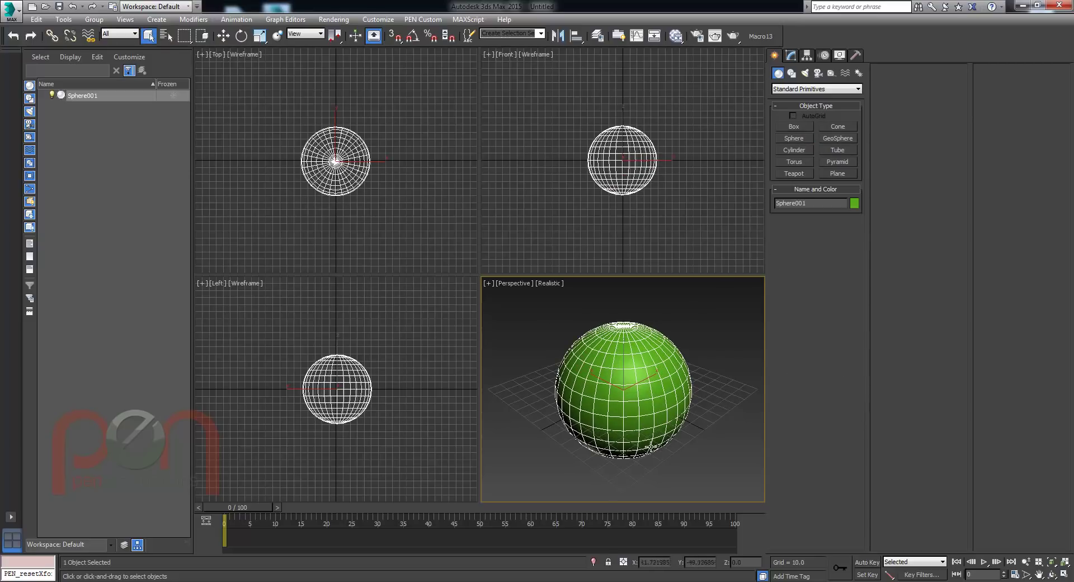
key("w")
right_click(673, 563)
right_click(720, 563)
Step: Rename the sphere as Low and give it a dark green object color
key("alt+w")
mouse_move(565, 322)
middle_mouse_down("alt")
mouse_move(529, 290)
mouse_move(554, 314)
mouse_move(546, 316)
middle_mouse_up("alt")
scroll(529, 290, "up", 2)
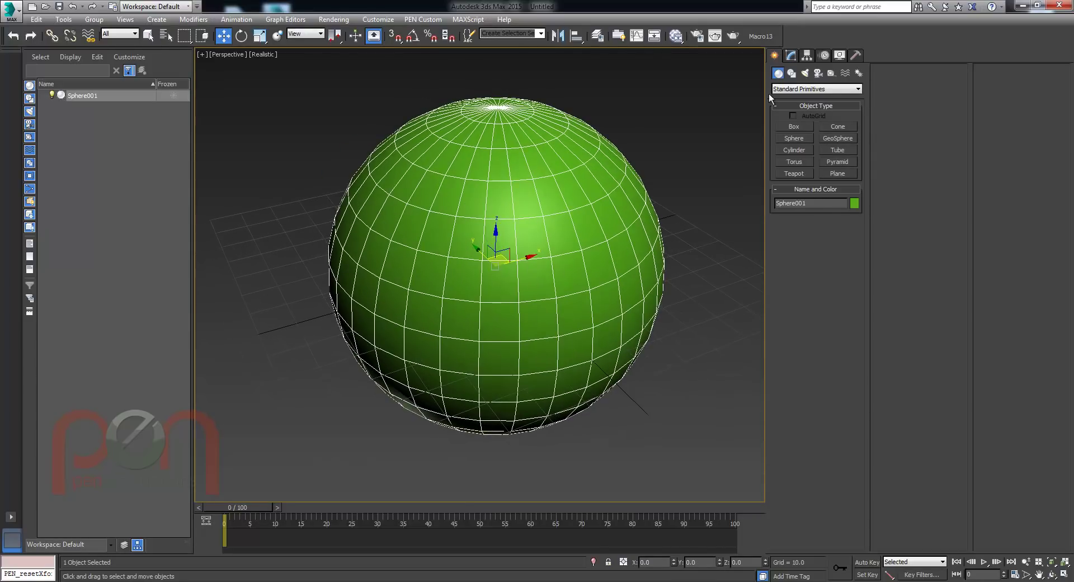
middle_click_drag(531, 261, 558, 263, "alt")
double_click(794, 205)
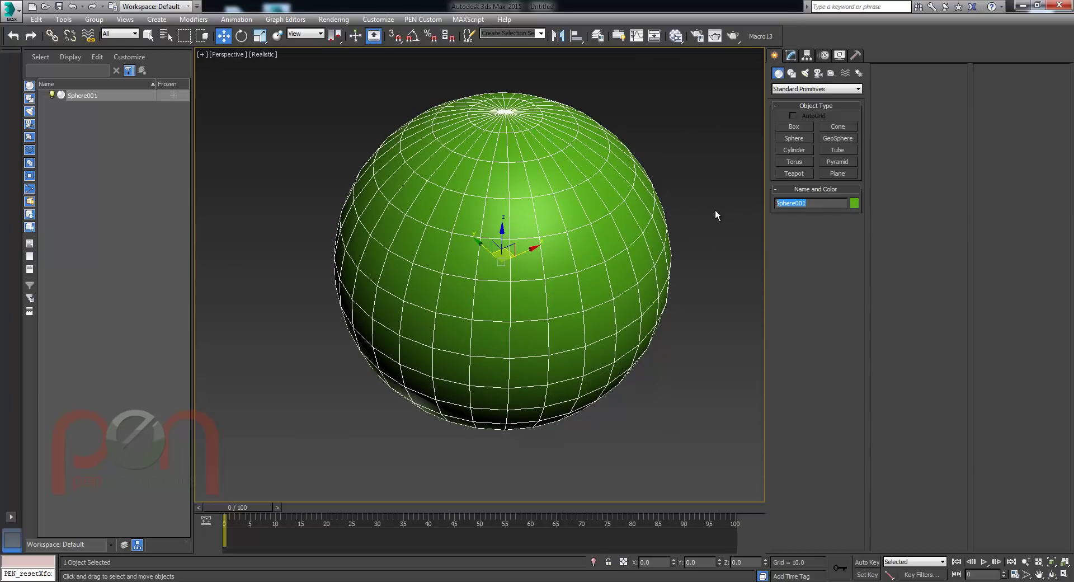
type("Low")
key("Return")
left_click(856, 204)
left_click(345, 240)
left_click(422, 305)
Step: Clone the Low sphere in place as an independent copy named High
middle_click_drag(537, 266, 529, 286)
scroll(529, 285, "down", 2)
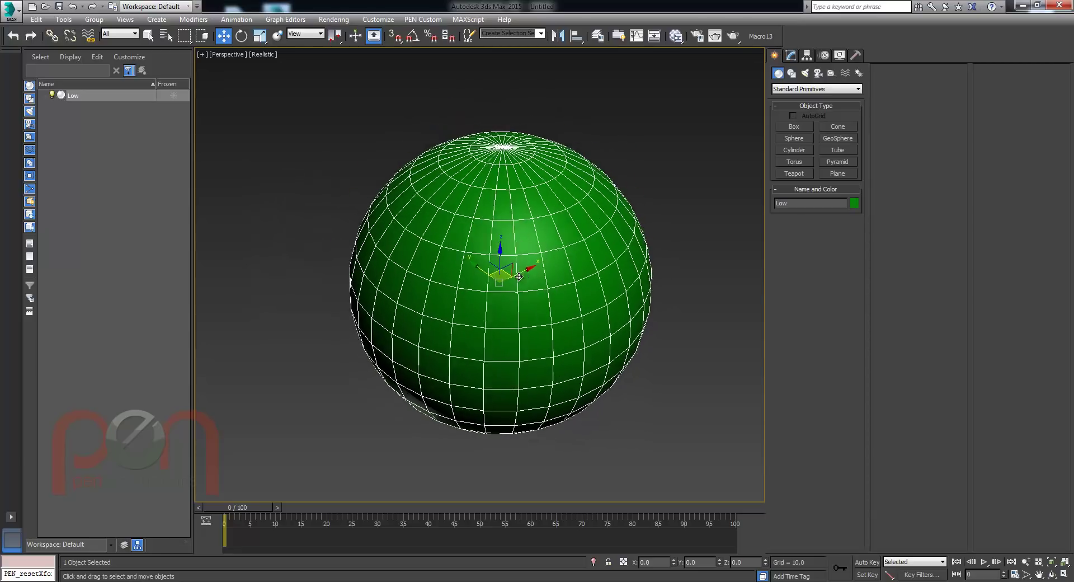
left_click_drag(525, 269, 524, 276, "shift")
left_click(506, 267)
left_click_drag(506, 317, 491, 318)
key("ctrl+a")
type("H")
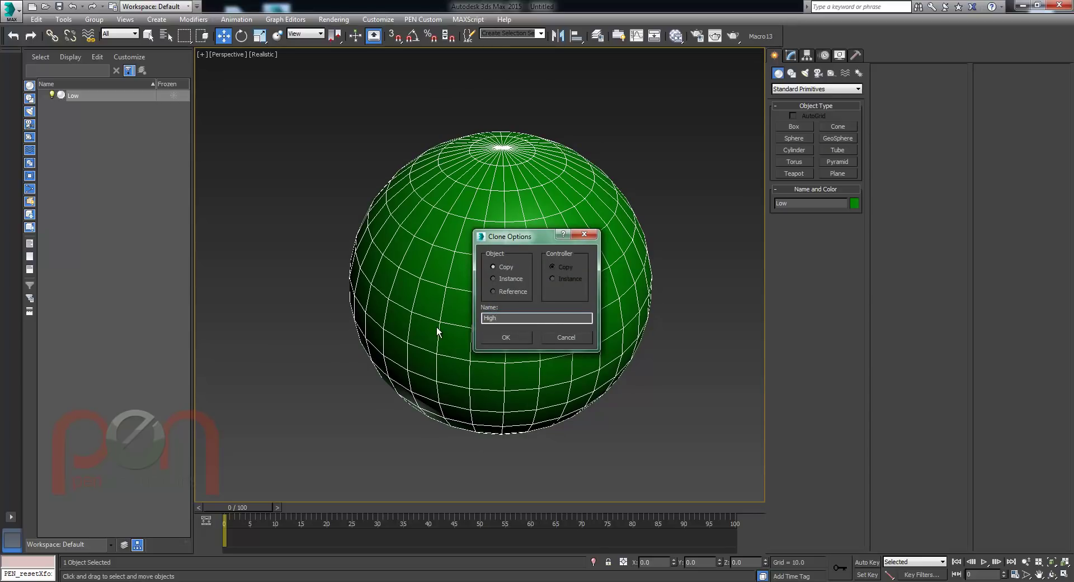
left_click(503, 337)
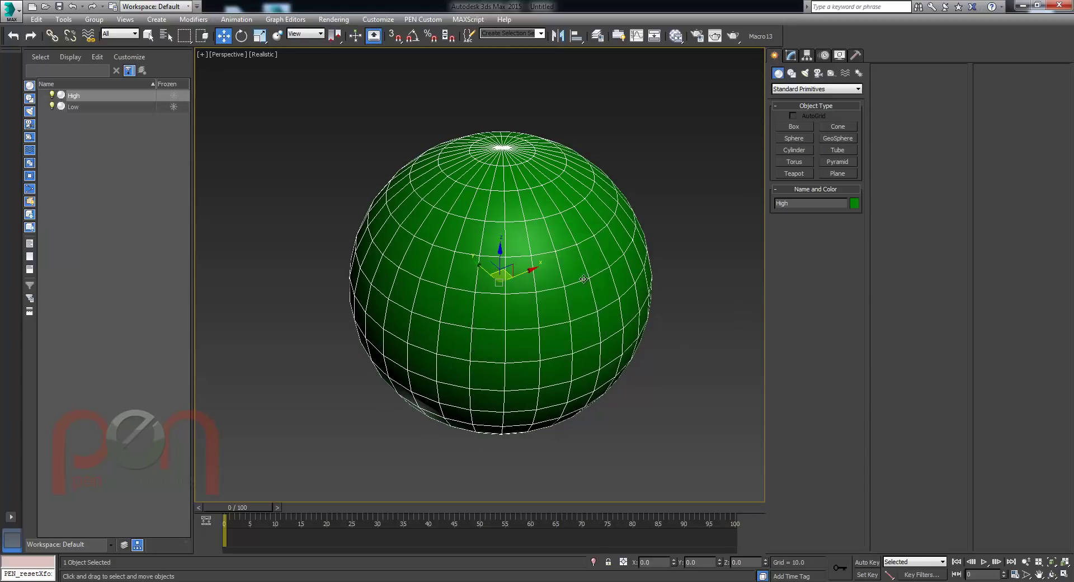
Step: Give the High sphere a dark red object color and set its segments to 64
left_click(855, 203)
left_click(276, 238)
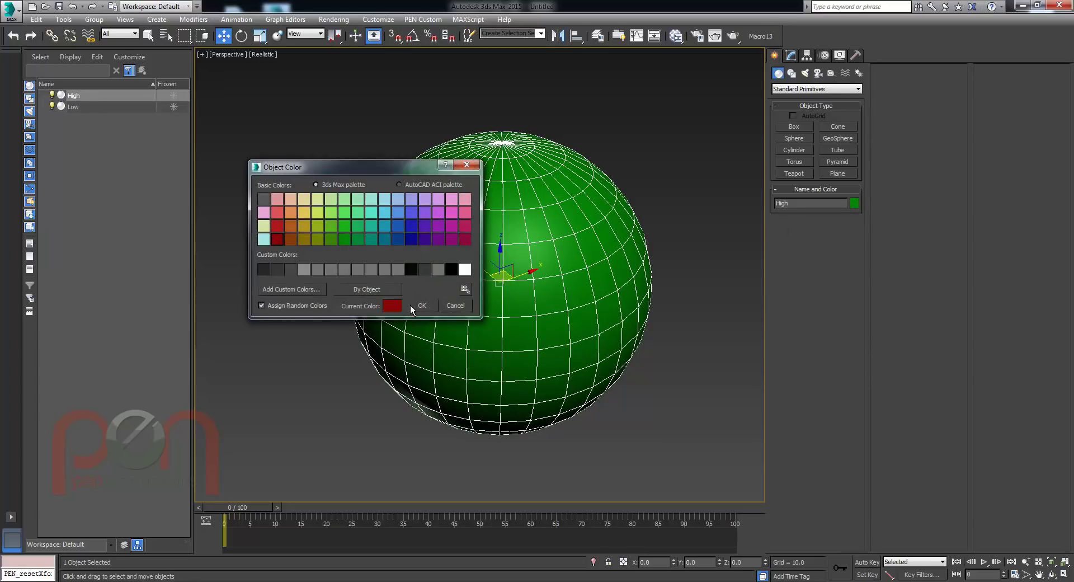
left_click(422, 305)
left_click(791, 56)
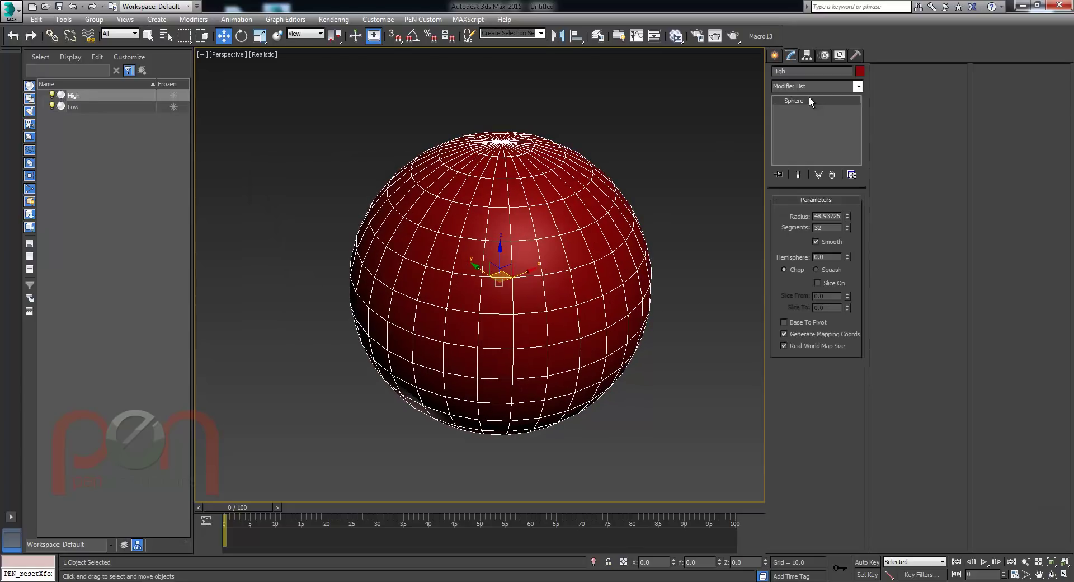
type("64")
key("Return")
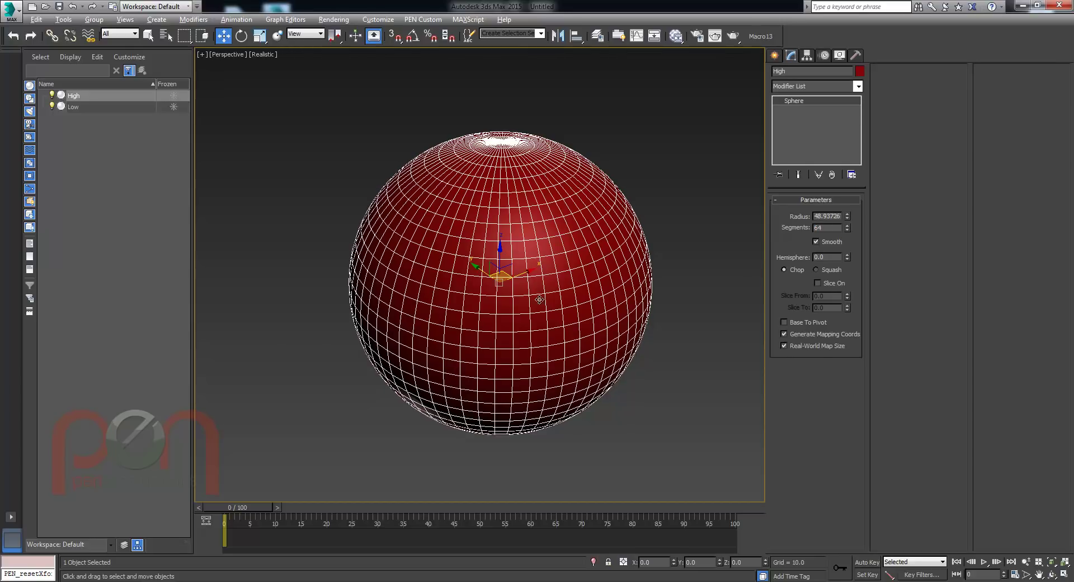
Step: Select both spheres and convert them to Editable Poly
middle_click_drag(537, 288, 554, 302, "alt")
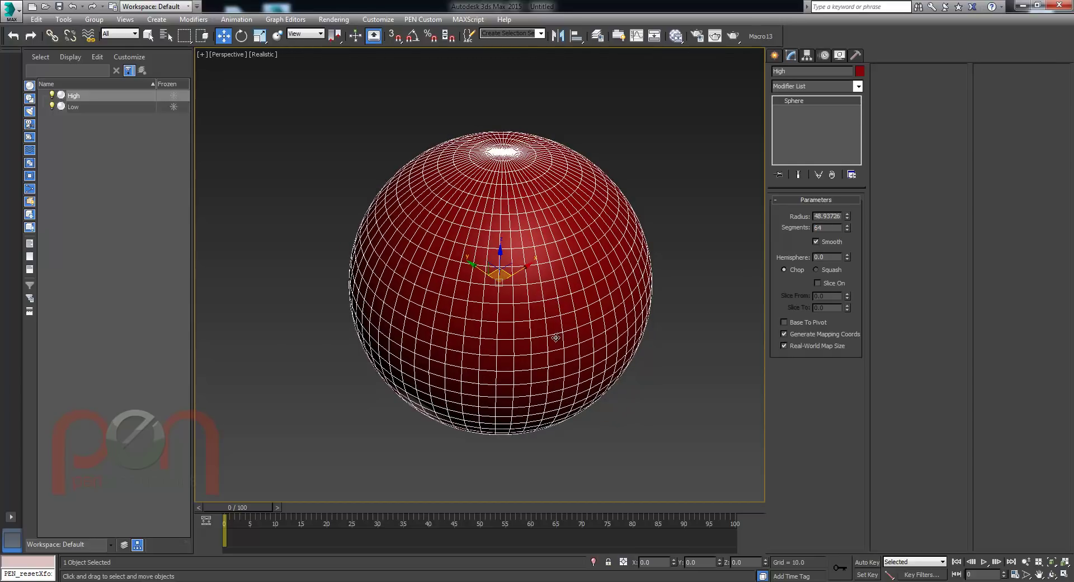
key("ctrl+a")
right_click(522, 270)
mouse_move(616, 398)
left_click(705, 408)
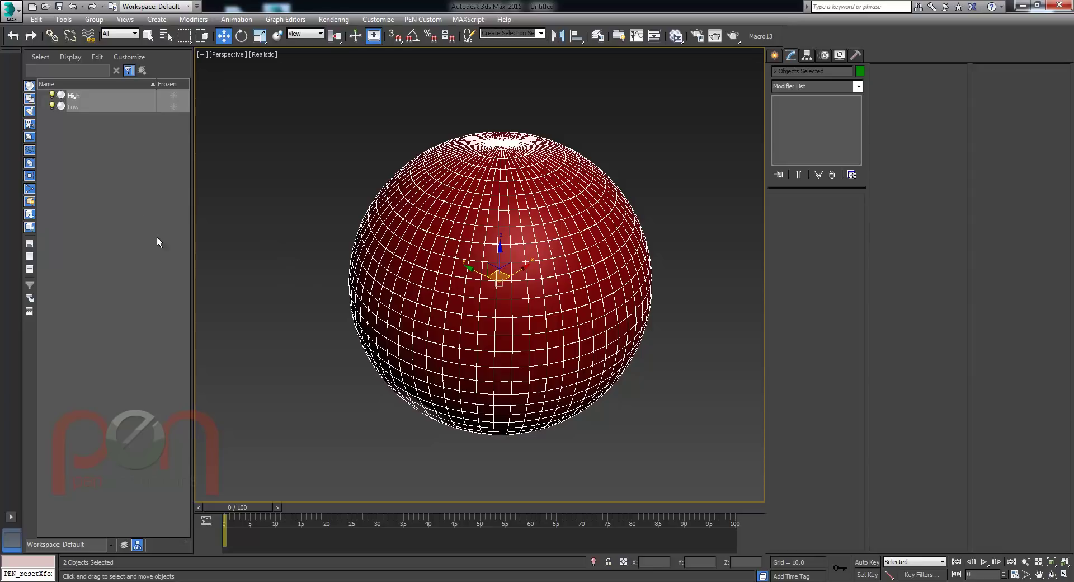
Step: Isolate the Low sphere and, in the top view, delete the half of its polygons on the positive X side
left_click(75, 123)
left_click(79, 107)
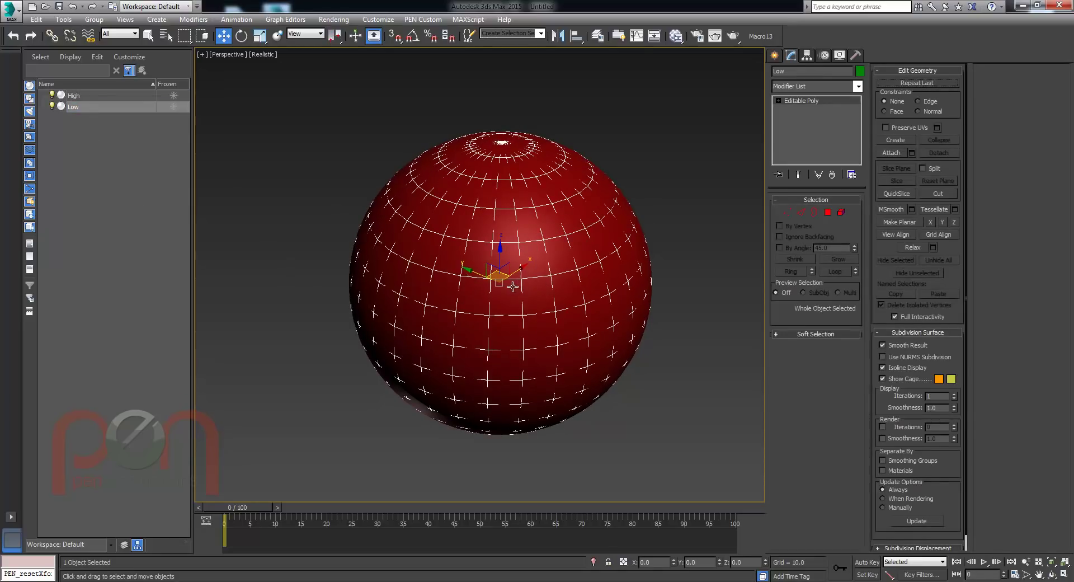
key("alt+q")
key("t")
scroll(498, 286, "up", 6)
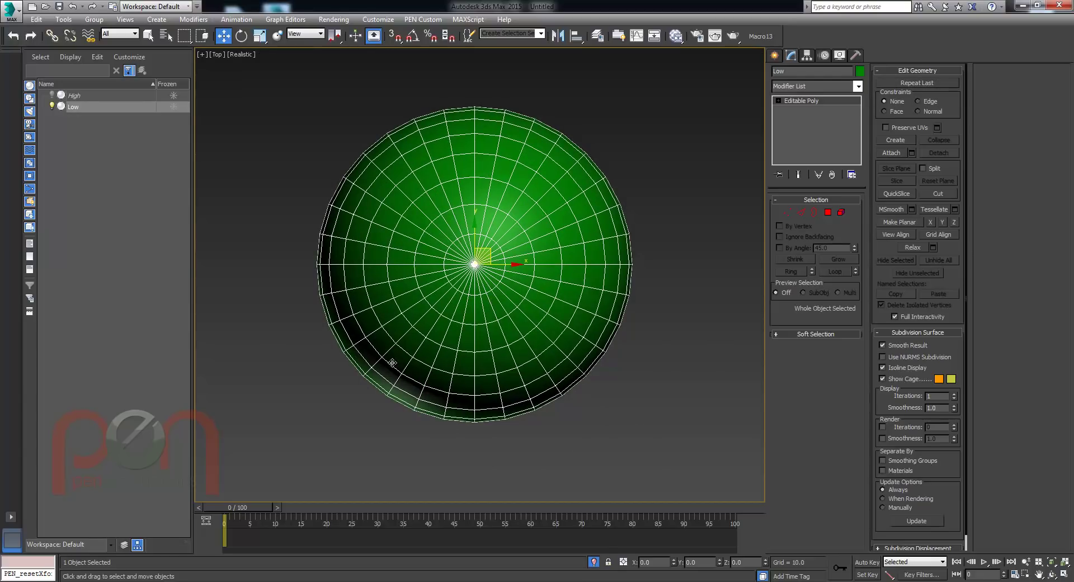
key("4")
left_click_drag(697, 78, 476, 488)
key("Delete")
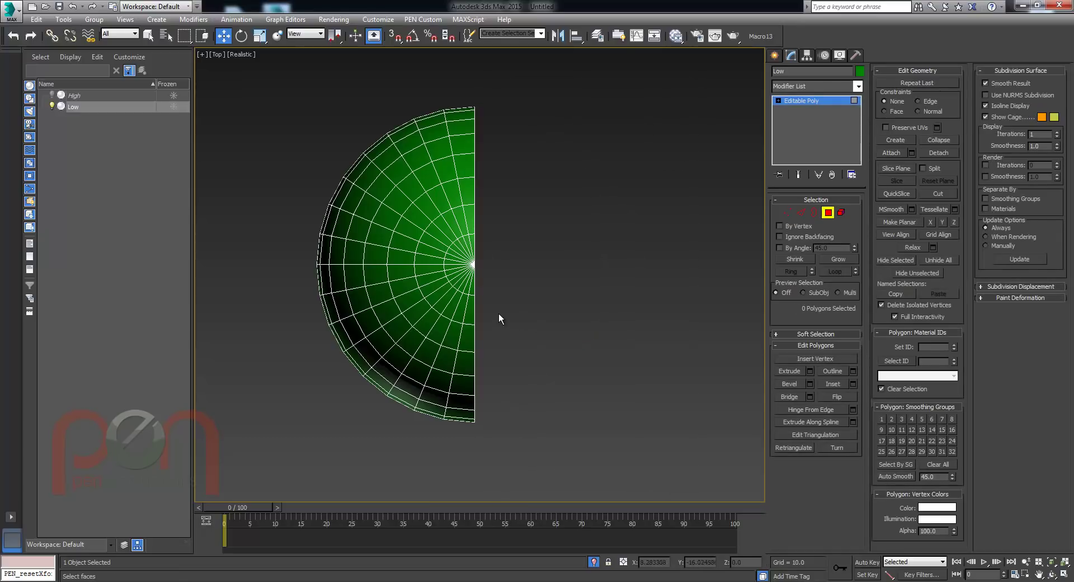
Step: Leave polygon editing and add an Unwrap UVW modifier to the Low half sphere
middle_click_drag(440, 318, 469, 268, "alt")
key("4")
type("xunwr")
key("Return")
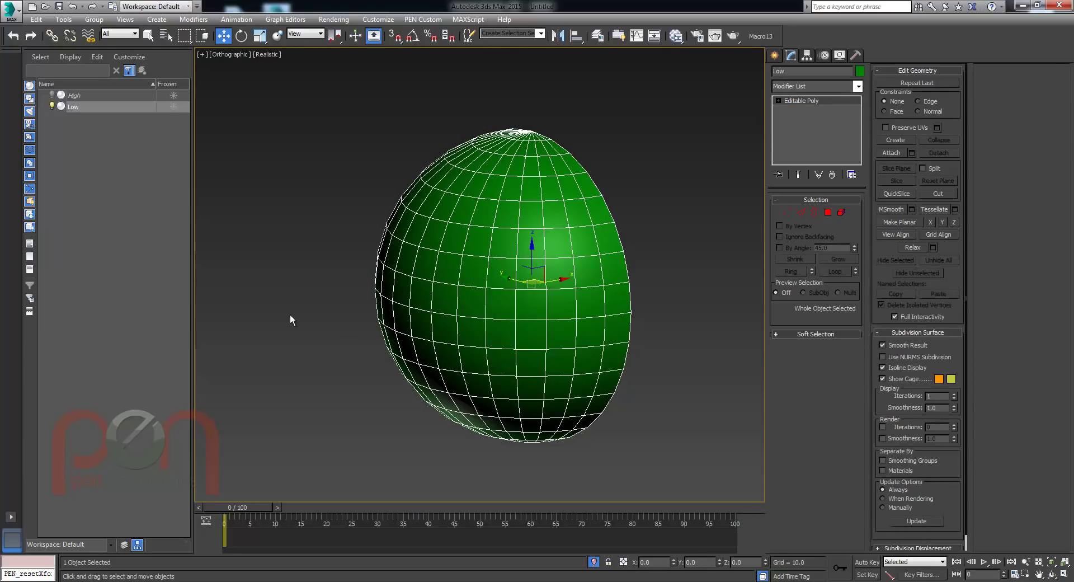
type("x")
type("unwr")
key("Return")
Step: Select all polygons of the half sphere in the Unwrap UVW modifier and apply a quick planar map
middle_click_drag(465, 276, 613, 296, "alt")
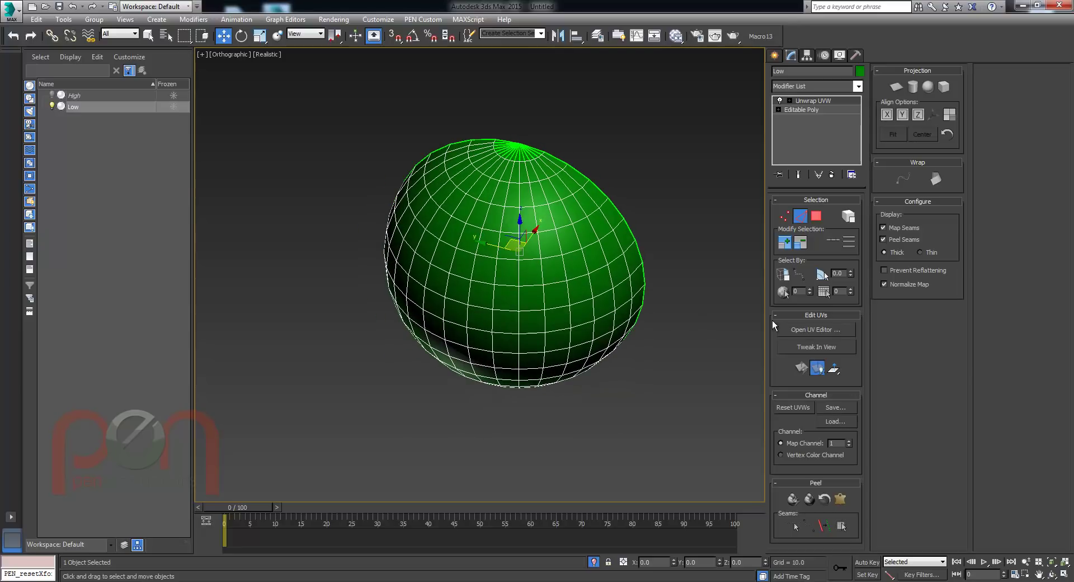
left_click(816, 216)
middle_click_drag(723, 252, 660, 109, "alt")
left_click_drag(660, 103, 330, 450)
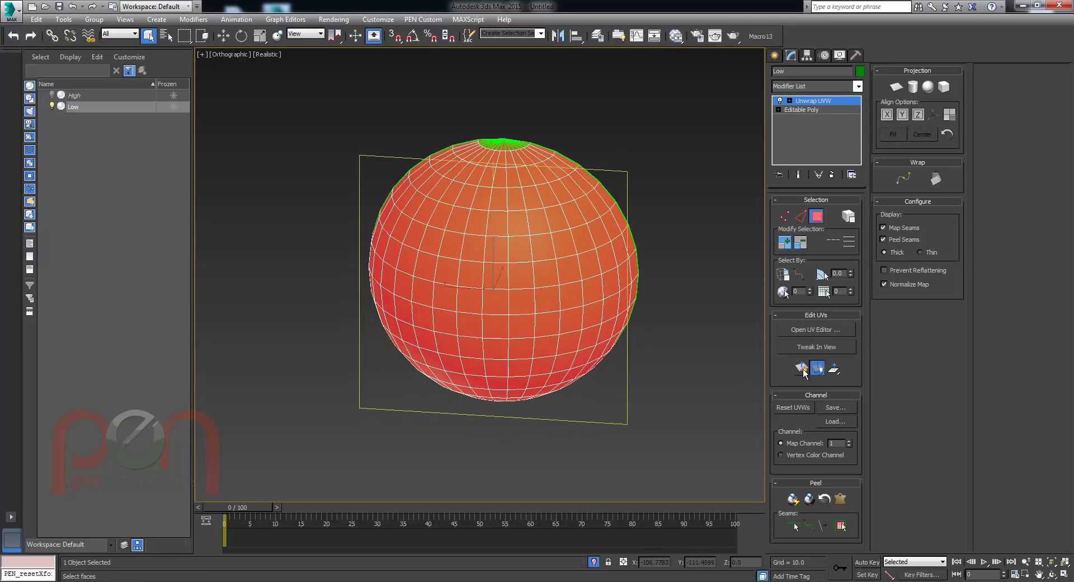
middle_click_drag(536, 343, 548, 318, "alt")
Step: Select the vertical edge loop down the middle of the half sphere and break the UVs along it in the UV editor
key("2")
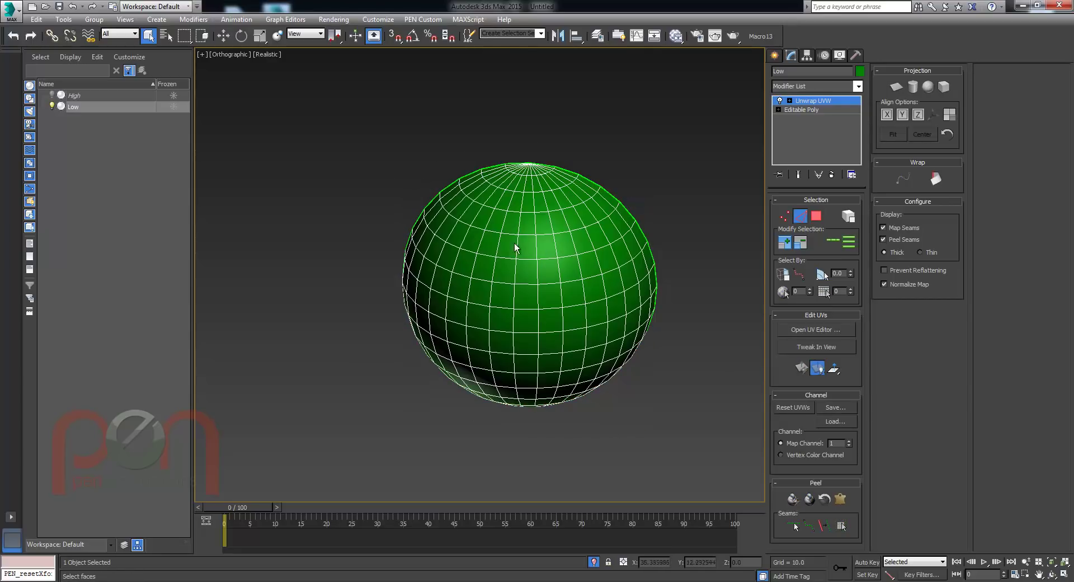
left_click(836, 241)
middle_click_drag(622, 298, 574, 274, "alt")
right_click(575, 255)
left_click(808, 331)
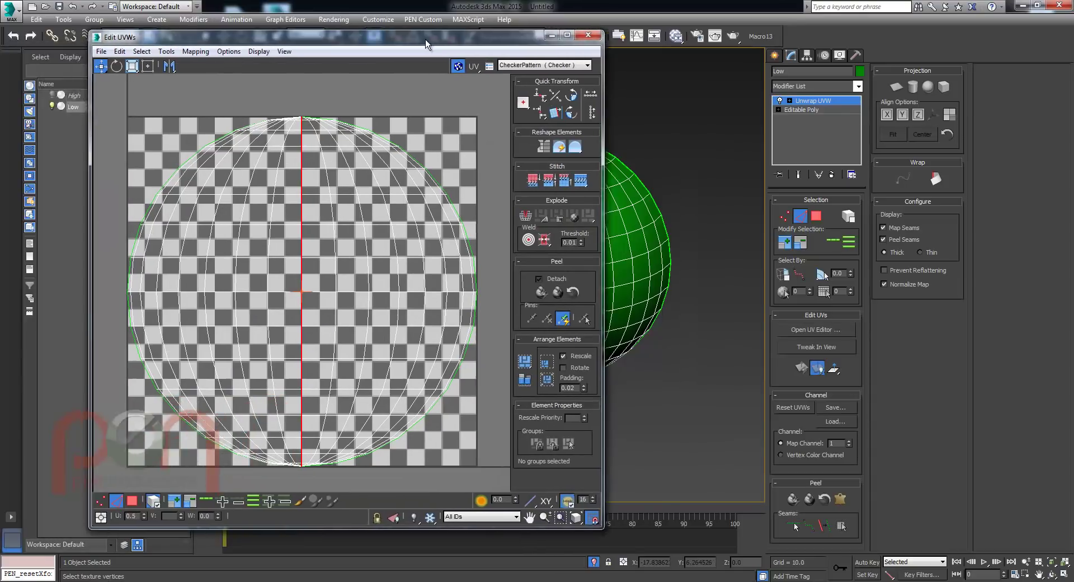
left_click_drag(426, 45, 359, 43)
right_click(280, 254)
left_click(262, 293)
Step: Apply a separate quick planar map to each of the two UV shells on either side of the break
middle_click_drag(623, 248, 704, 235)
left_click(63, 502)
key("ctrl+a")
left_click(340, 247)
left_click(801, 367)
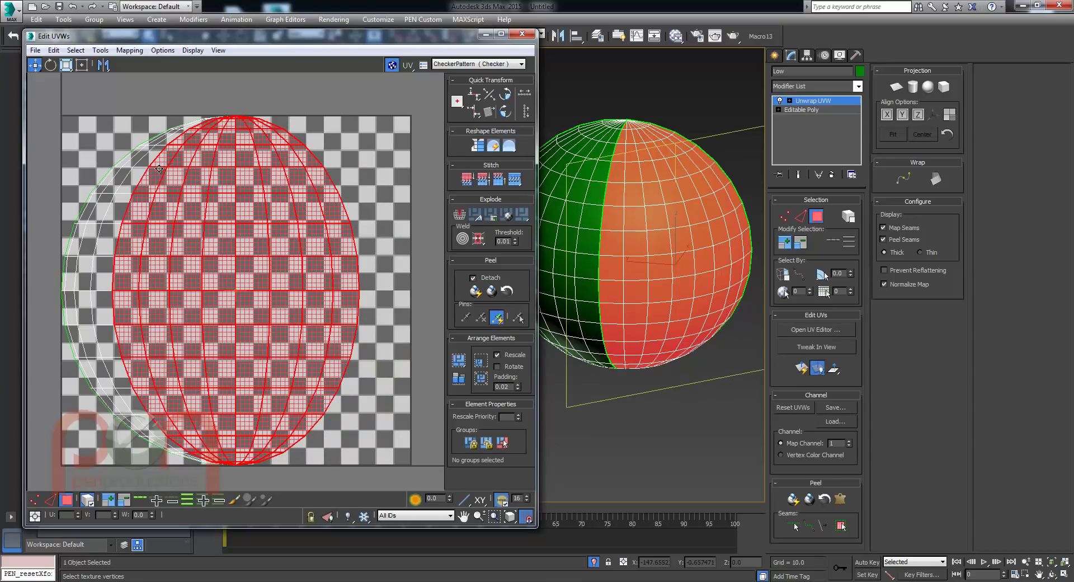
left_click(125, 182)
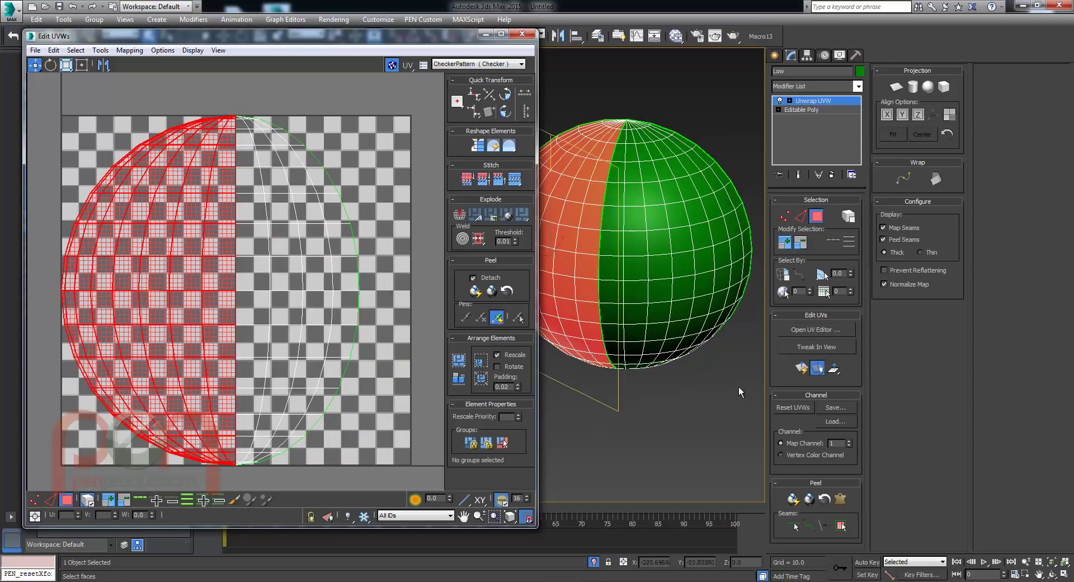
left_click(802, 368)
Step: Move the two UV shells apart horizontally and quick-peel both of them together
left_click_drag(317, 277, 456, 285)
left_click_drag(189, 286, 39, 286)
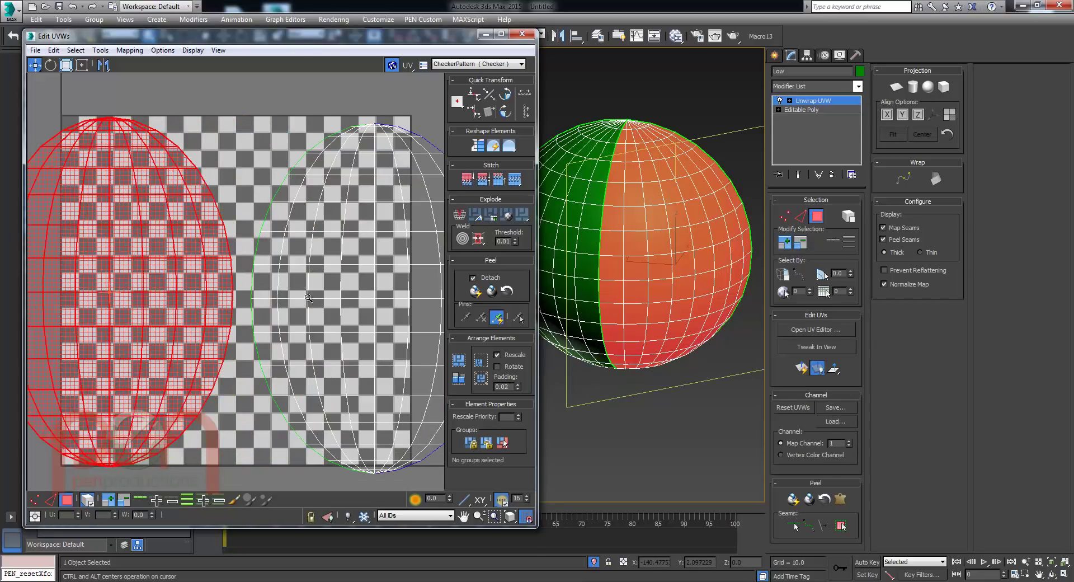
scroll(330, 266, "down", 3)
left_click(361, 324, "ctrl")
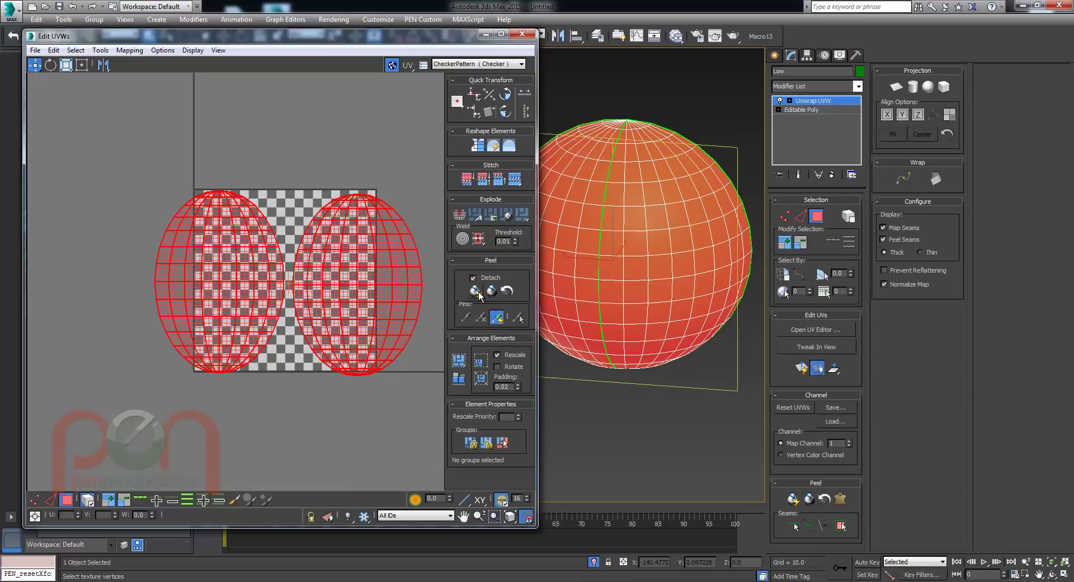
left_click(475, 290)
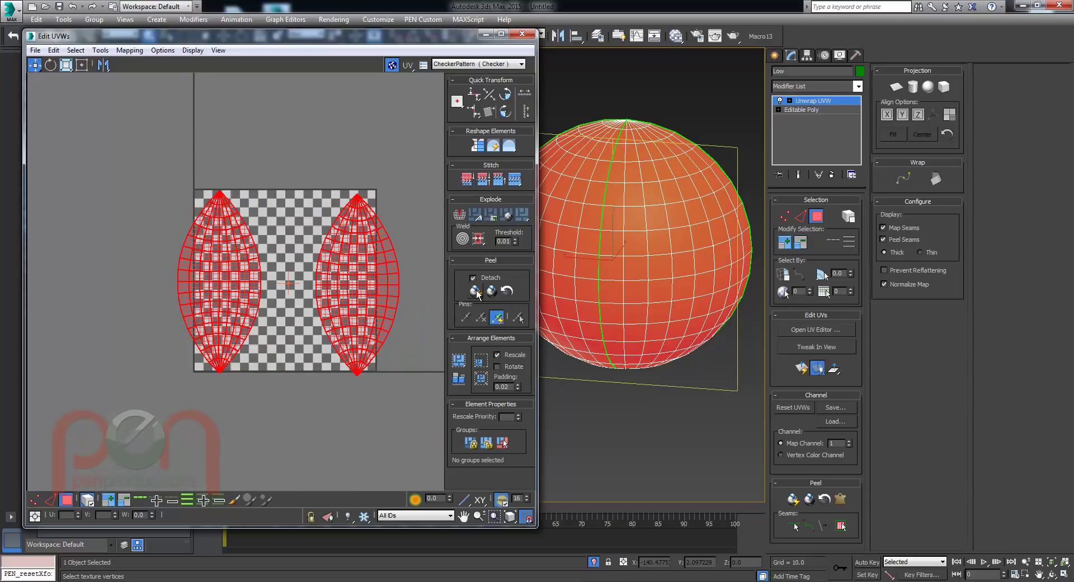
Step: Display the CheckerPattern texture on the half sphere and examine the UV distortion from several angles
left_click(498, 64)
left_click(494, 75)
middle_click_drag(666, 260, 613, 252, "alt")
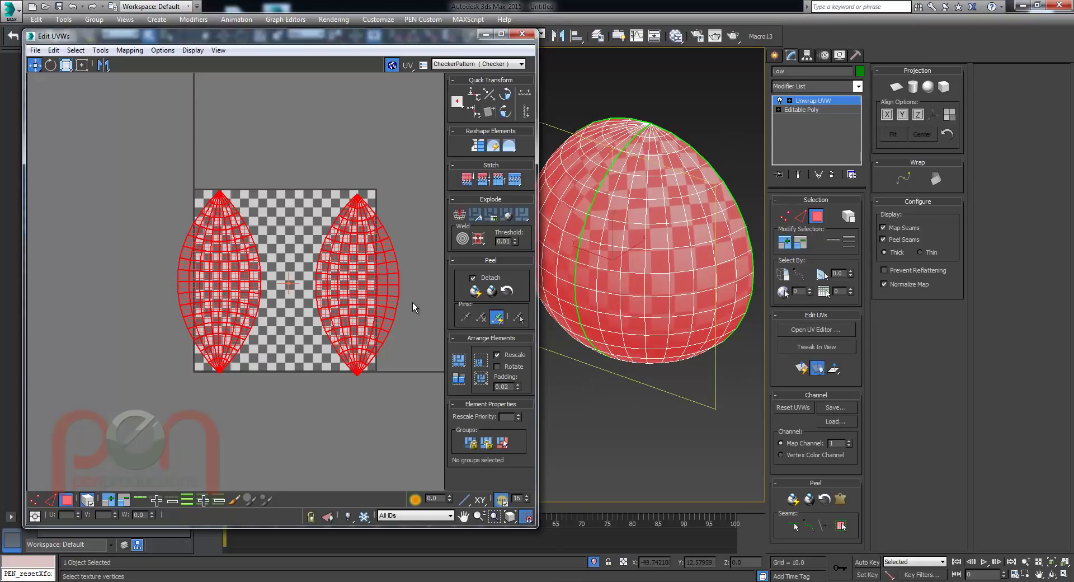
middle_click_drag(648, 254, 639, 277, "alt")
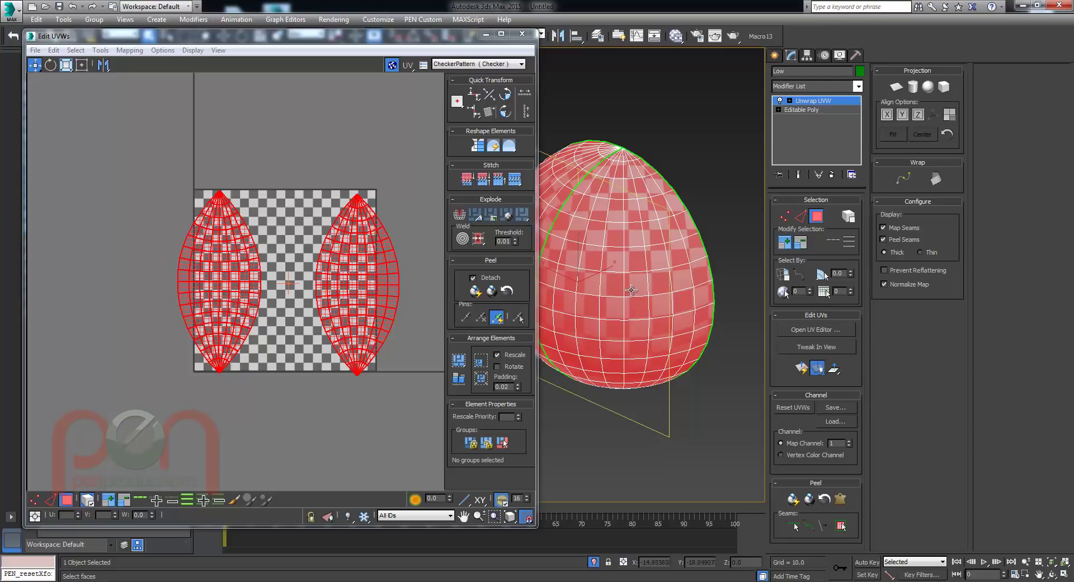
mouse_move(622, 279)
middle_mouse_down("alt")
mouse_move(636, 270)
mouse_move(614, 291)
mouse_move(614, 271)
middle_mouse_up("alt")
Step: Add a Symmetry modifier mirroring on X, with Slice Along Mirror off and a weld threshold of 0.01
key("3")
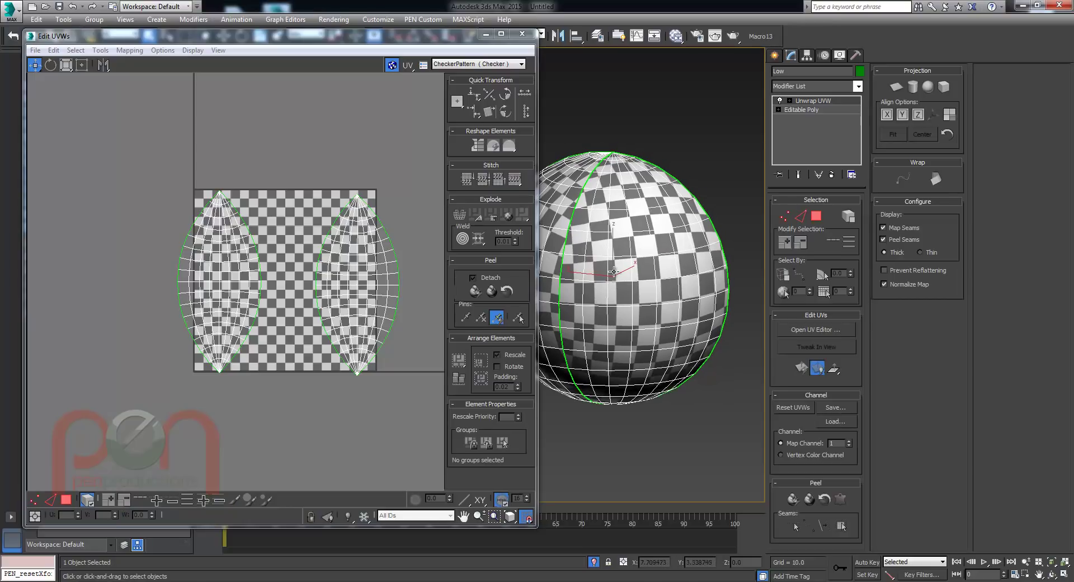
type("xsymm")
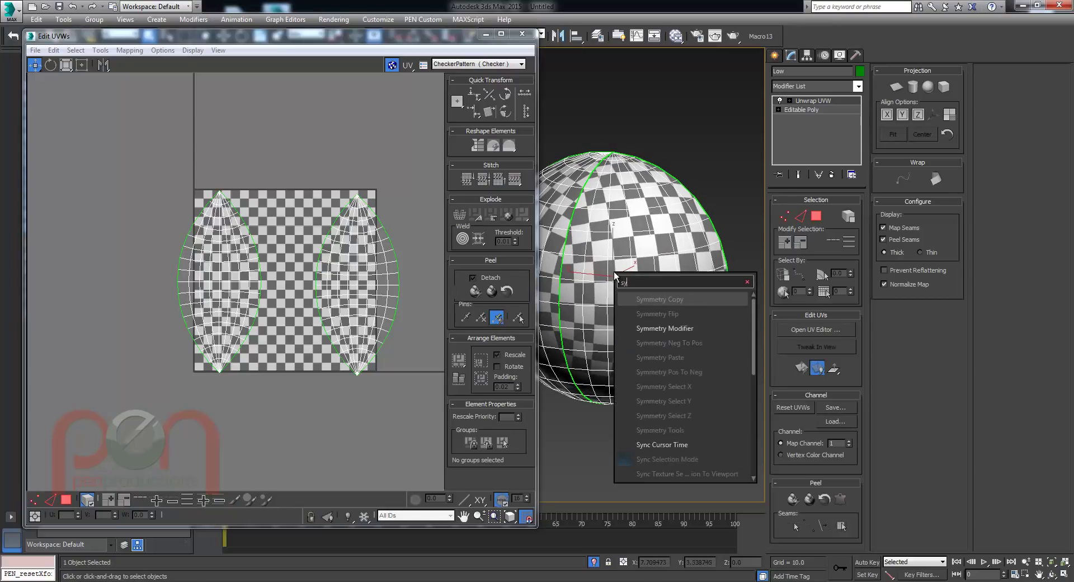
key("Down")
key("Down")
key("Return")
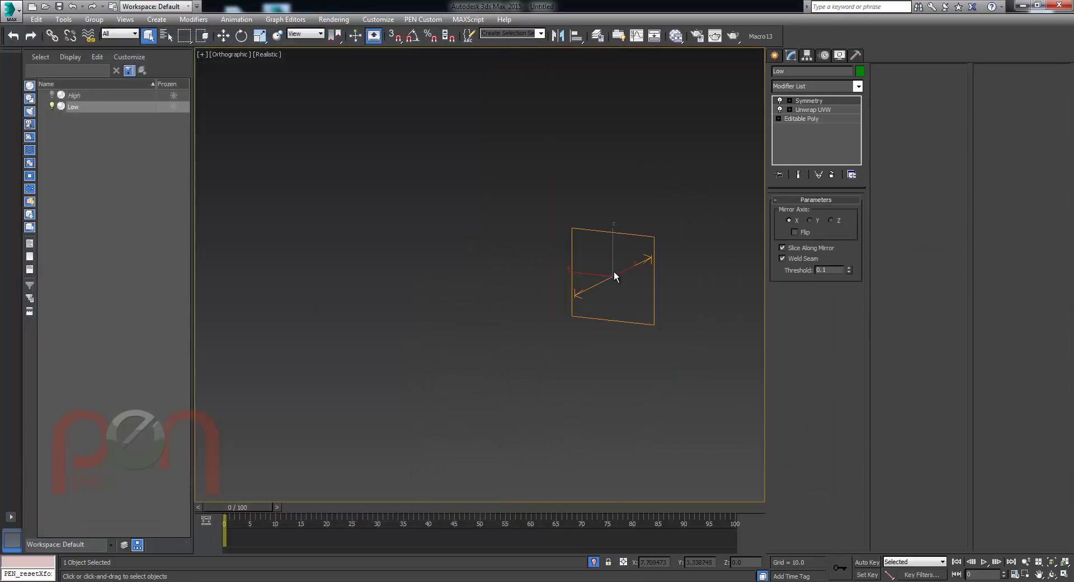
left_click(807, 250)
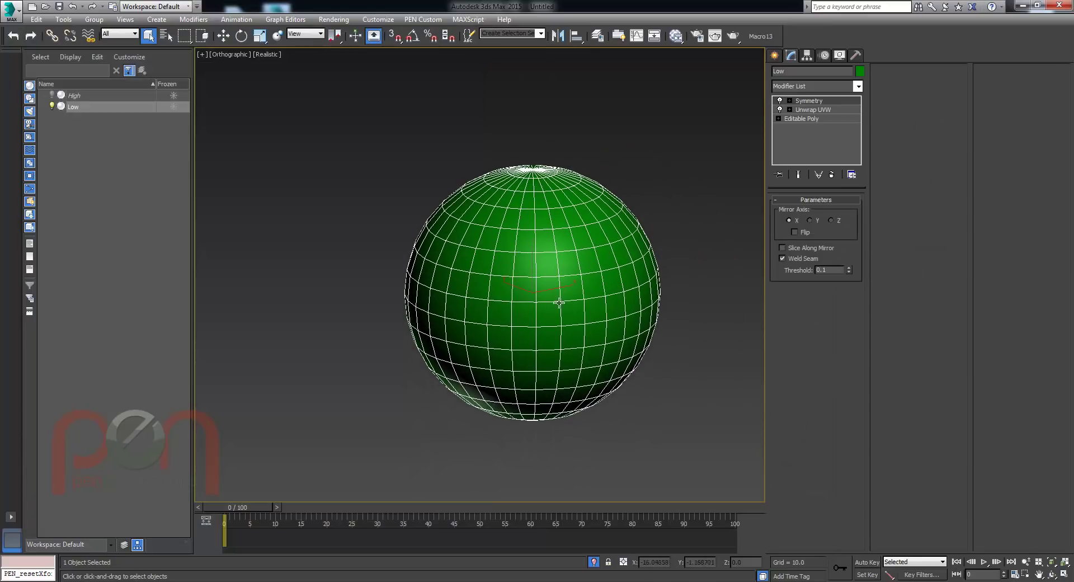
middle_click_drag(533, 289, 558, 315, "alt")
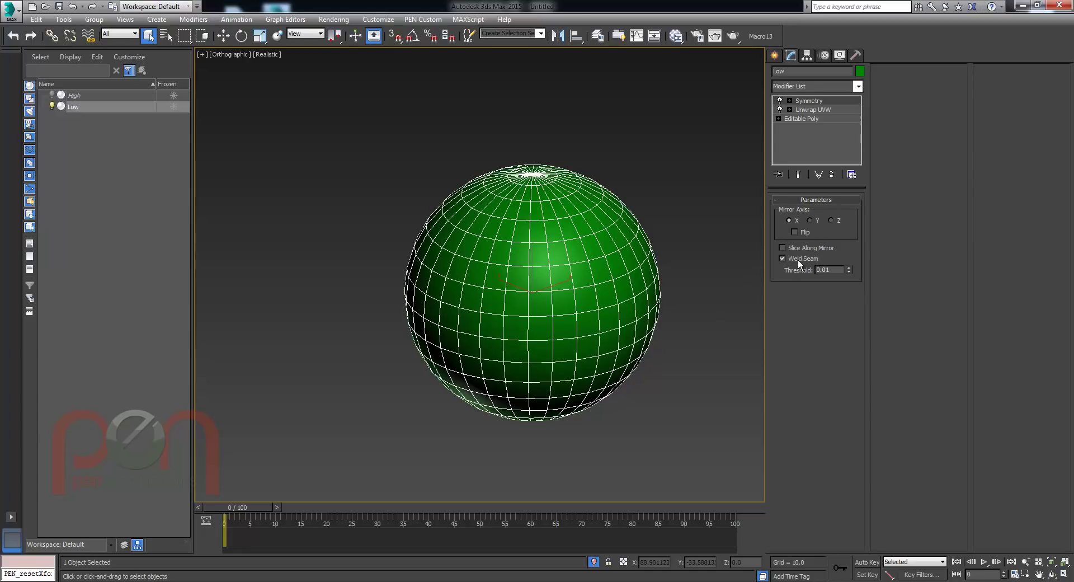
Step: Add a second Unwrap UVW modifier above the Symmetry modifier on the Low sphere
middle_click_drag(562, 305, 568, 261, "alt")
type("xubwr")
key("BackSpace")
key("BackSpace")
type("nwr")
key("Return")
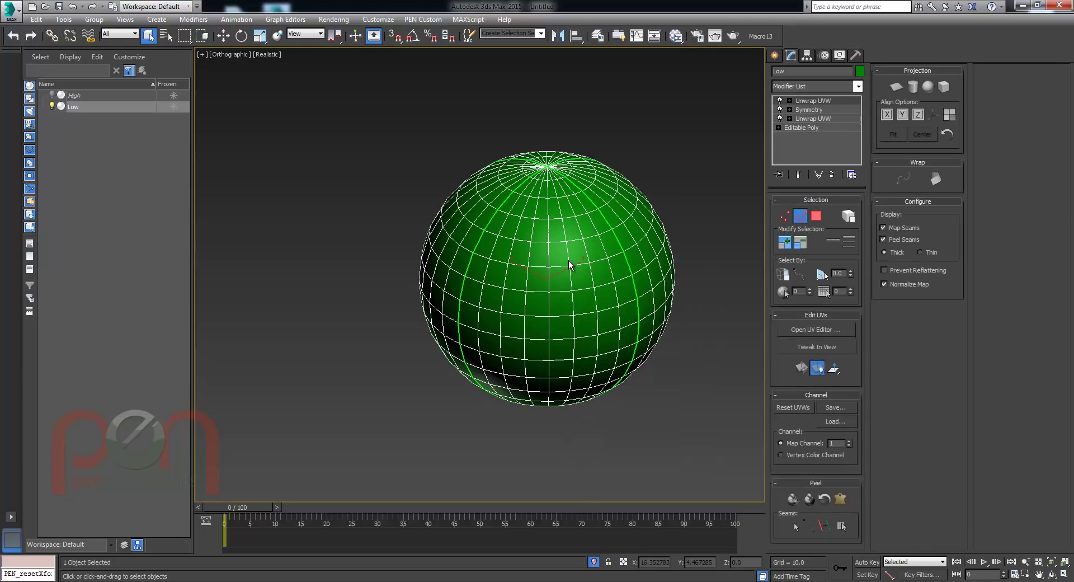
Step: In the UV editor, select one of the overlapping shells on the left side and move it partly off its mirrored twin
middle_click_drag(624, 249, 618, 270, "alt")
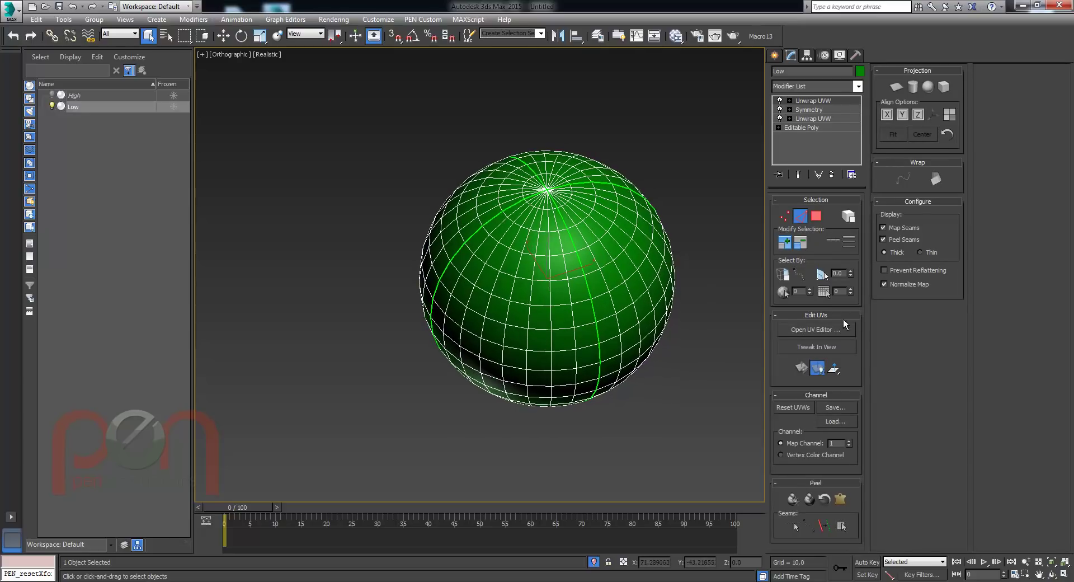
left_click(824, 329)
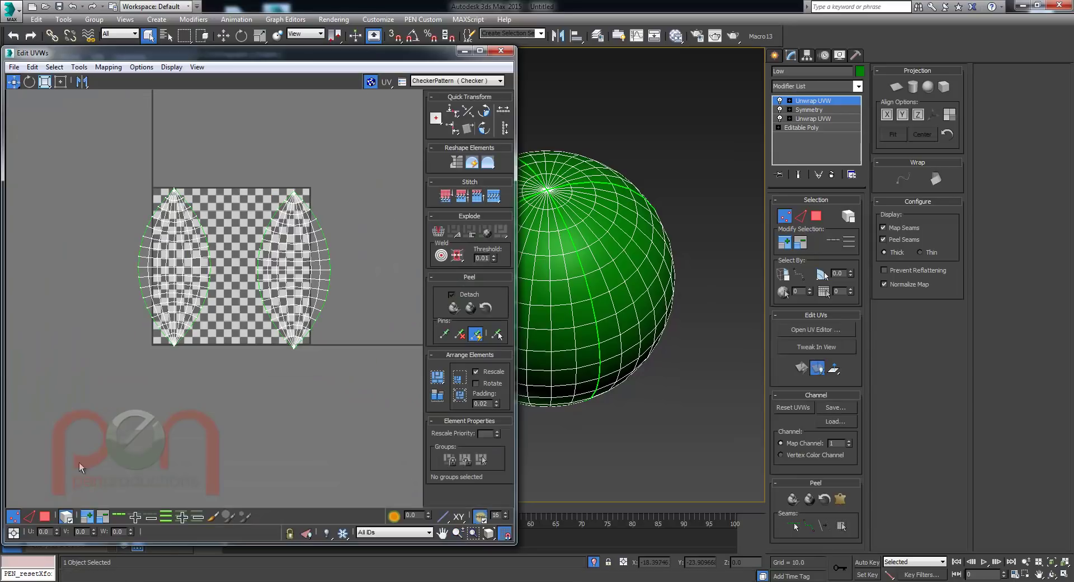
left_click(49, 517)
left_click(172, 396)
left_click_drag(168, 338, 140, 340)
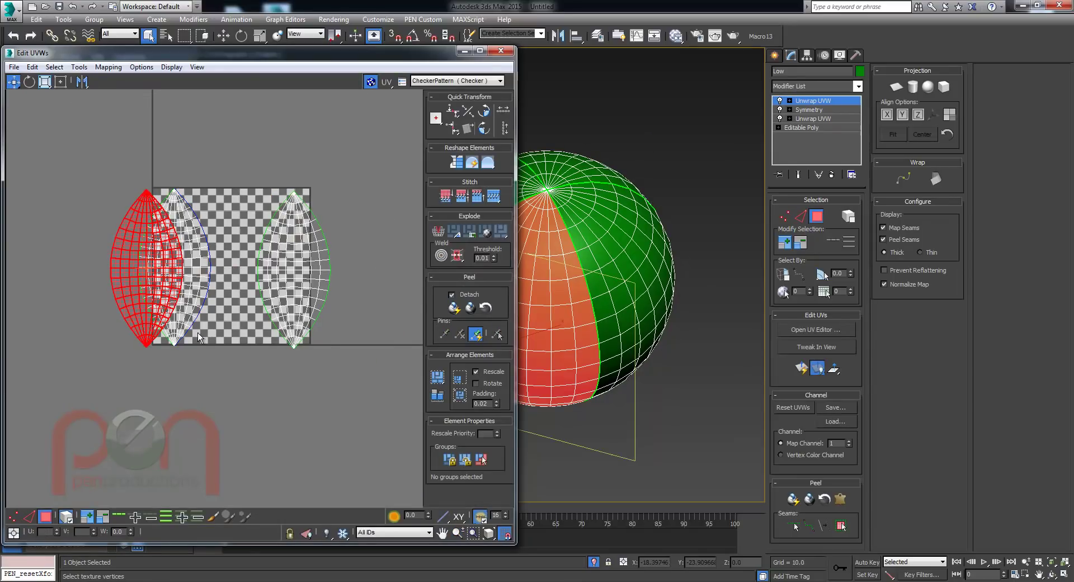
Step: Pack all four UV shells, then move two of them into a staggered row above the other two
key("ctrl+a")
left_click(445, 382)
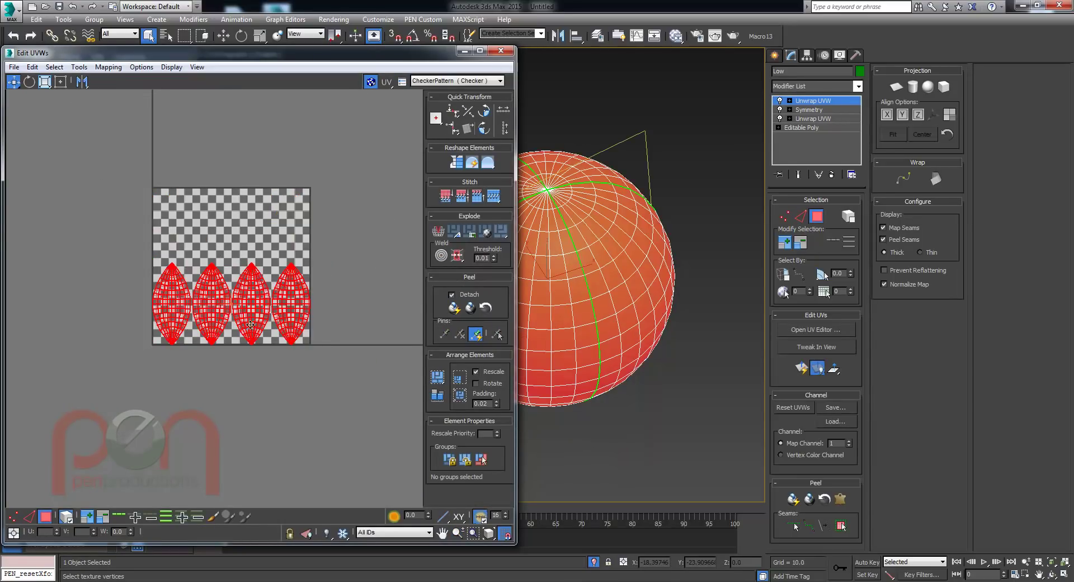
scroll(294, 254, "up", 3)
left_click_drag(338, 324, 350, 347)
left_click_drag(350, 349, 235, 233)
left_click_drag(228, 238, 230, 240)
Step: Scale all the shells up together to fill the height of the UV square, then close the editor and leave face level
key("ctrl+a")
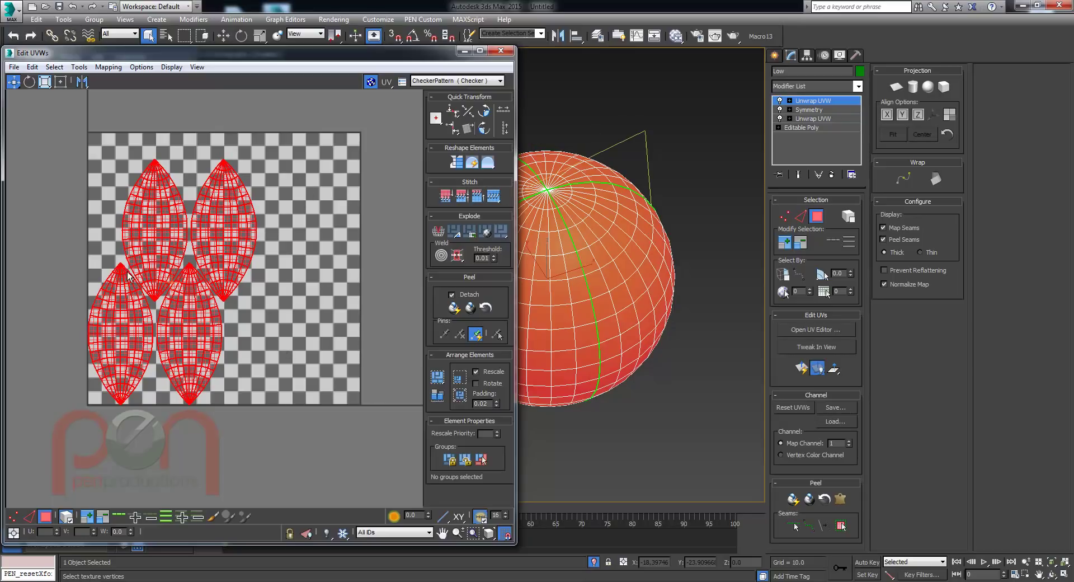
left_click(60, 82)
left_click_drag(259, 159, 283, 153)
left_click(411, 337)
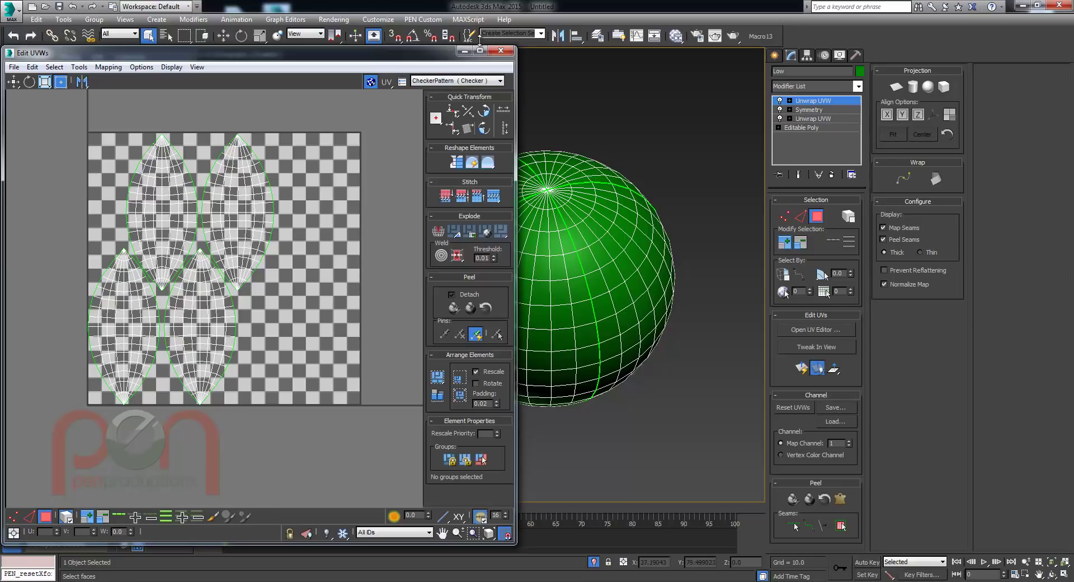
left_click(501, 51)
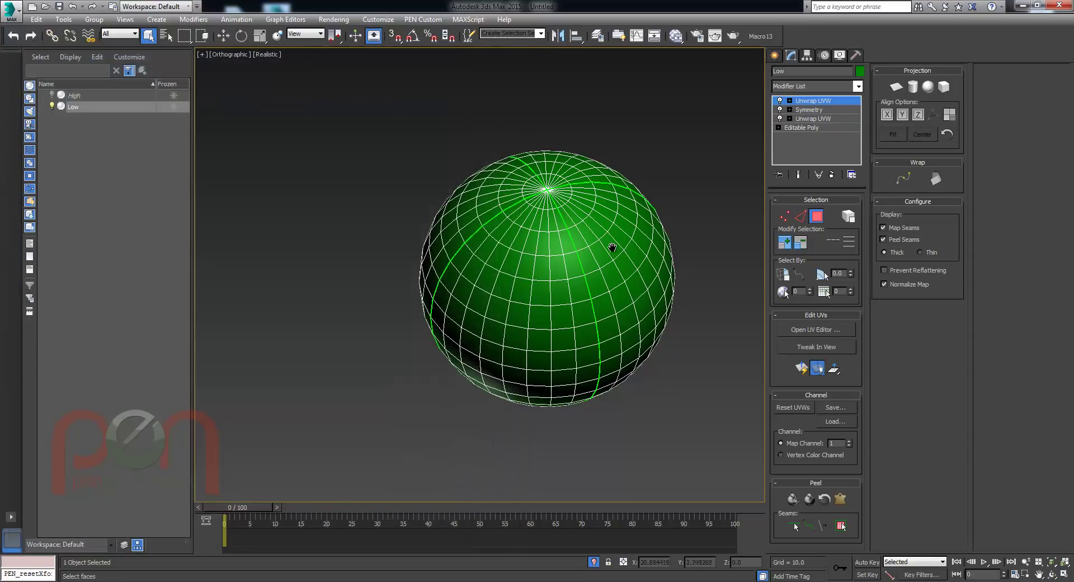
middle_click_drag(613, 250, 600, 249)
left_click(819, 102)
Step: End the isolation of the Low sphere and select the High sphere
middle_click_drag(540, 274, 520, 284, "alt")
scroll(529, 286, "up", 1)
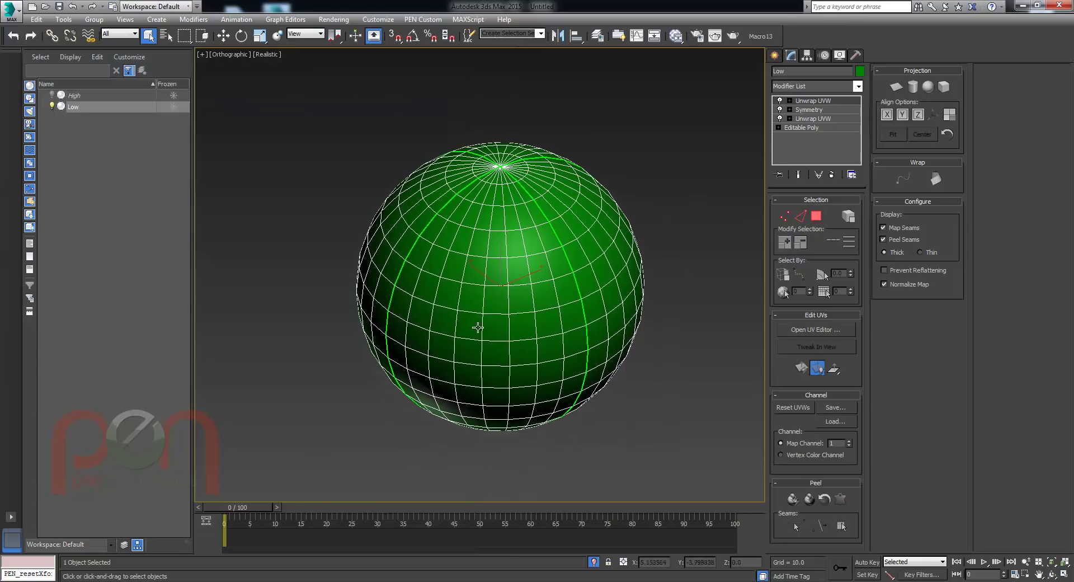
left_click(594, 563)
left_click(85, 96)
middle_click_drag(443, 295, 468, 289, "alt")
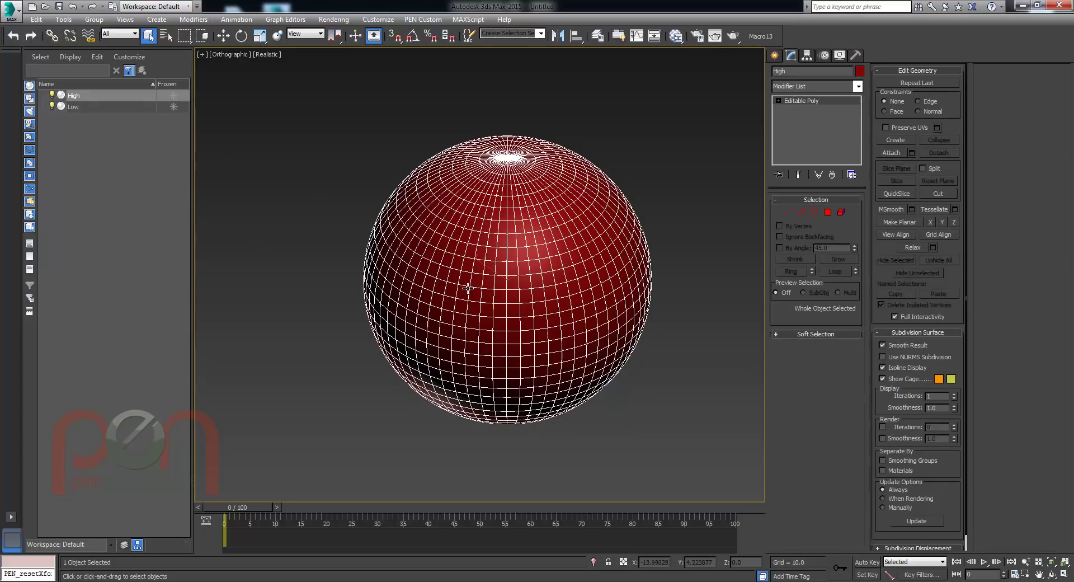
Step: Add a Projection modifier to the Low sphere, above its Unwrap UVW modifier
left_click(69, 107)
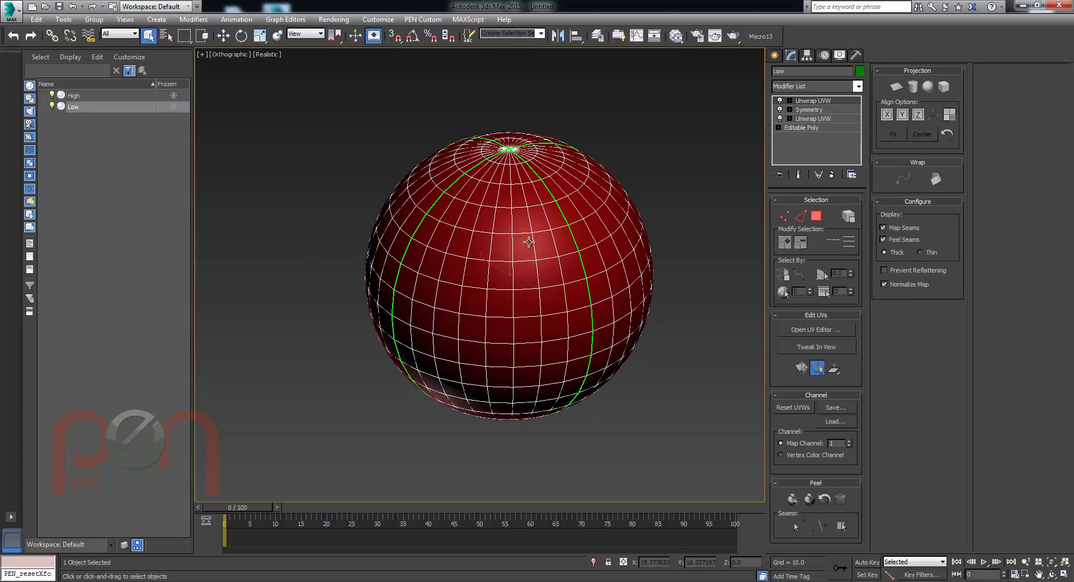
type("xproj")
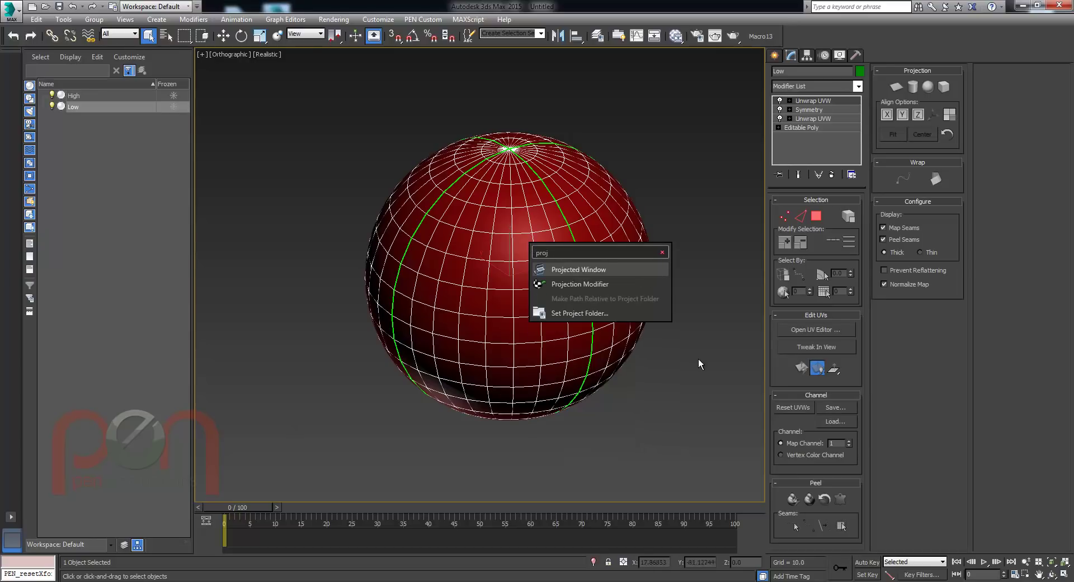
left_click(600, 284)
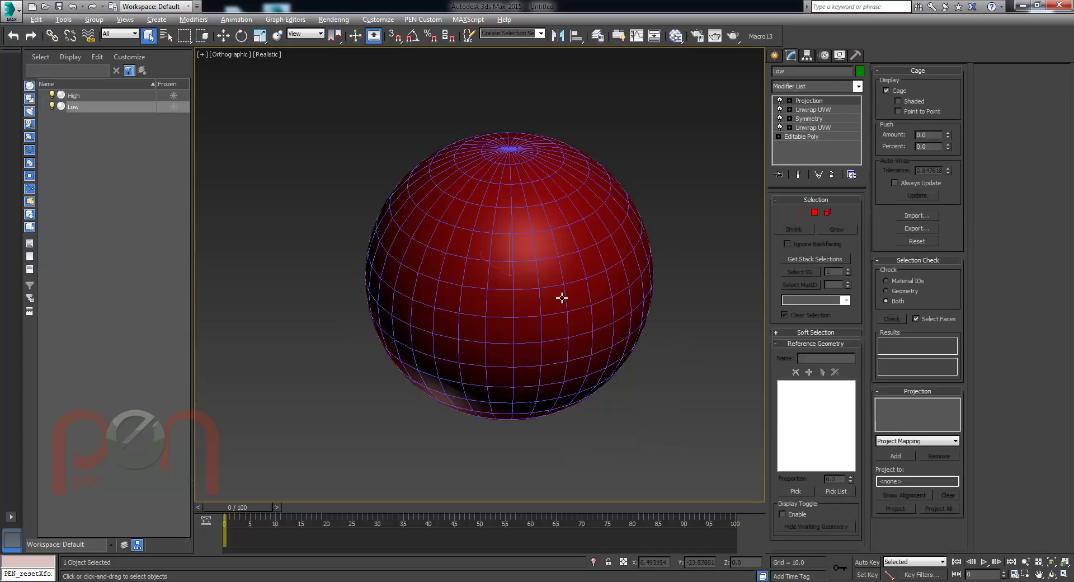
Step: Pick the High sphere as the Projection modifier's reference geometry and make it the object to project to
left_click(795, 492)
left_click(560, 311)
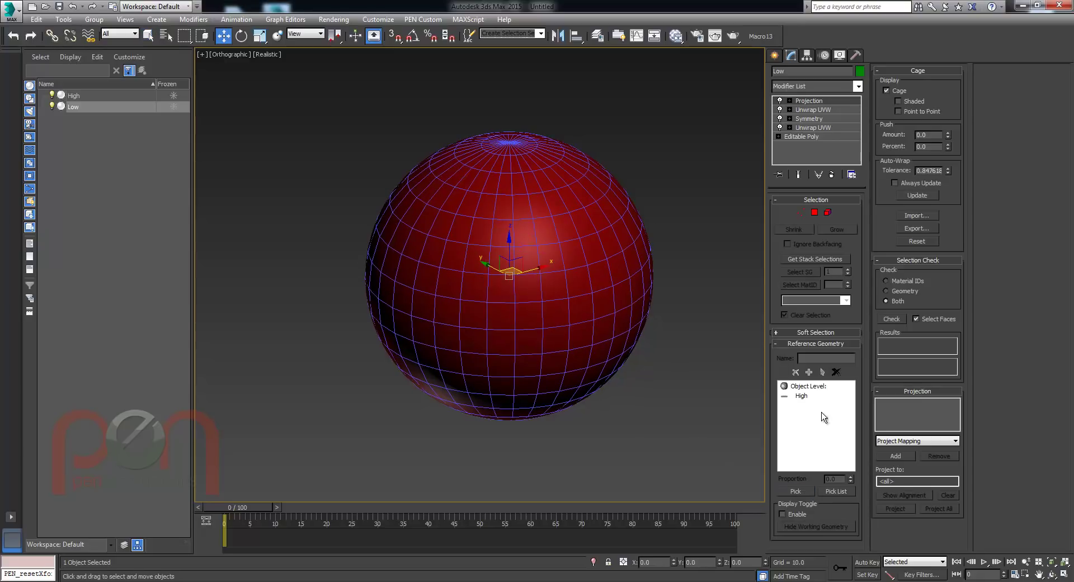
left_click(805, 394)
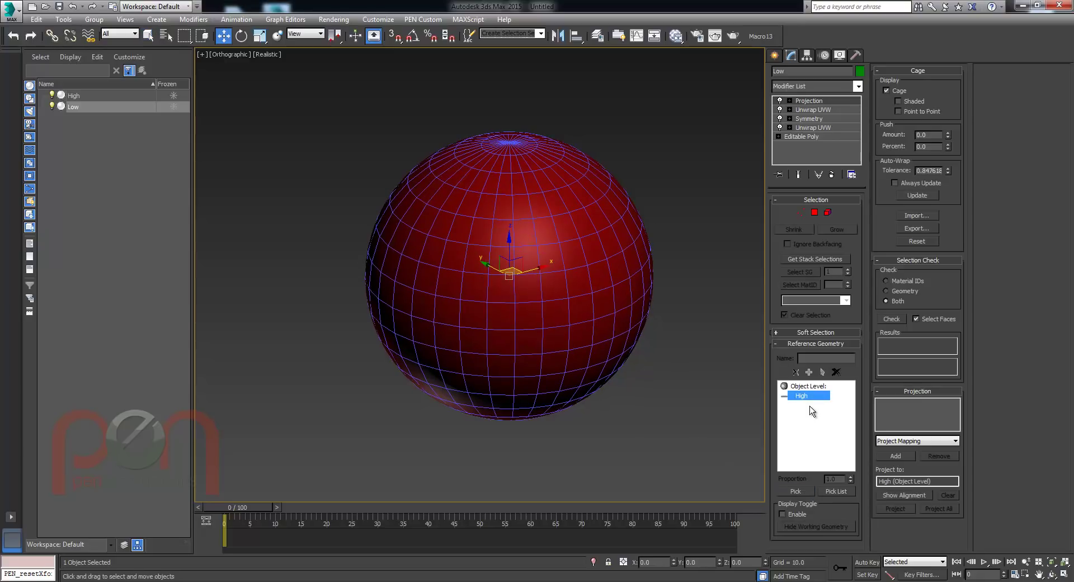
middle_click_drag(582, 349, 570, 348, "alt")
scroll(571, 347, "up", 1)
middle_click_drag(546, 272, 551, 298)
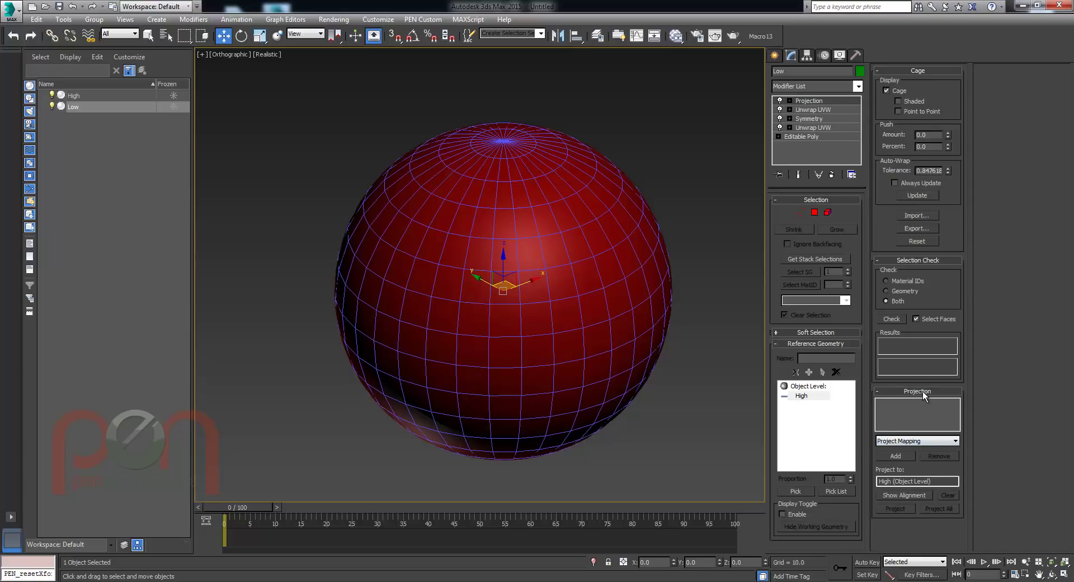
Step: Add a Project Mapping entry to the Projection modifier
left_click(907, 440)
left_click(901, 450)
left_click(910, 456)
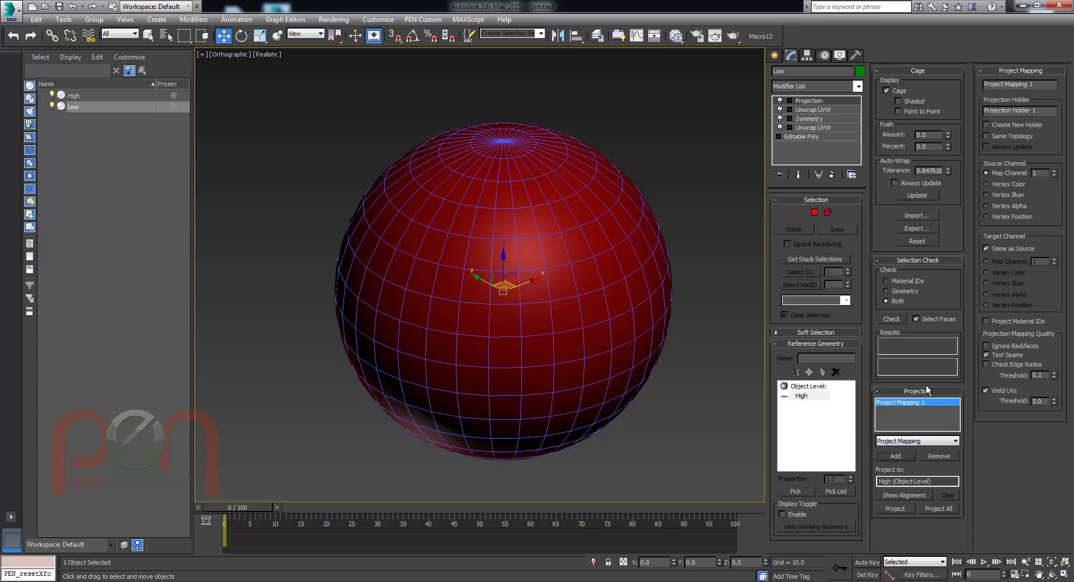
middle_click_drag(628, 298, 605, 287, "alt")
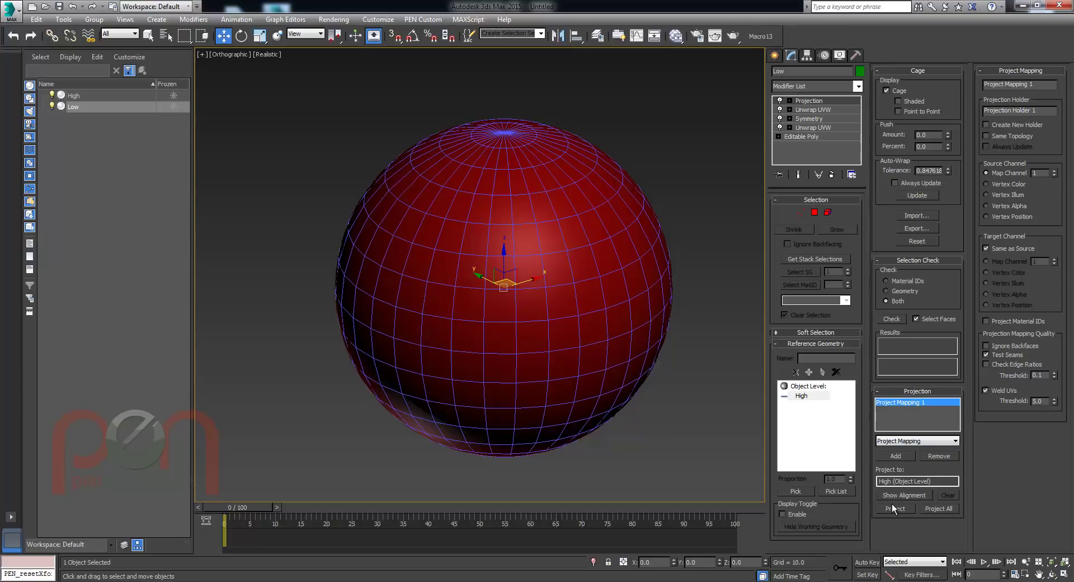
Step: Push the projection cage slightly outward from the Low sphere and check its offset along the silhouette
middle_click_drag(594, 339, 607, 323, "alt")
scroll(623, 213, "up", 4)
middle_click_drag(626, 210, 632, 200, "alt")
scroll(627, 154, "up", 3)
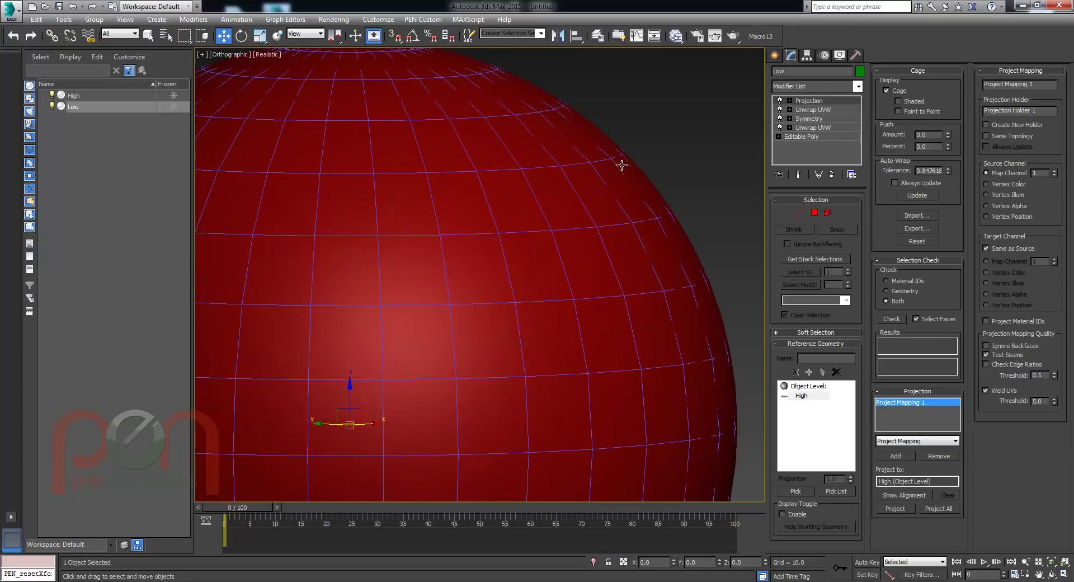
left_click_drag(949, 134, 955, 115)
right_click(954, 116)
scroll(604, 168, "up", 6)
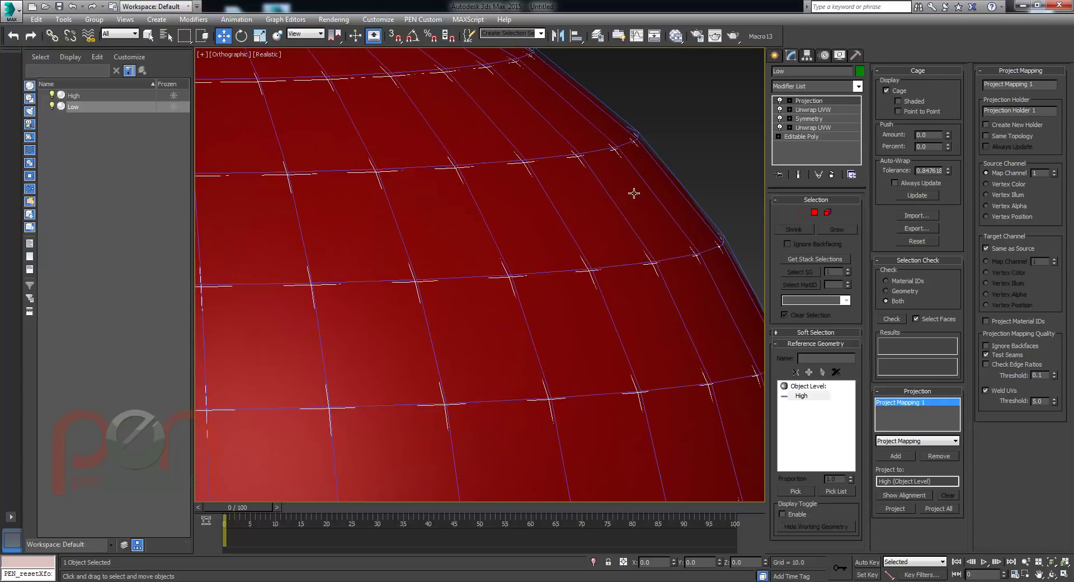
scroll(649, 179, "up", 5)
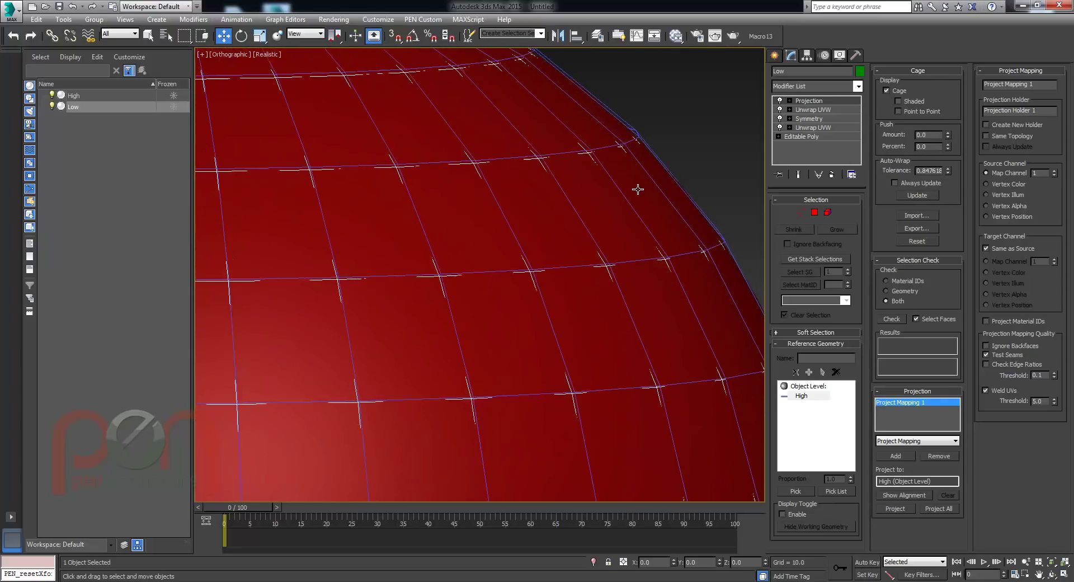
scroll(644, 151, "up", 2)
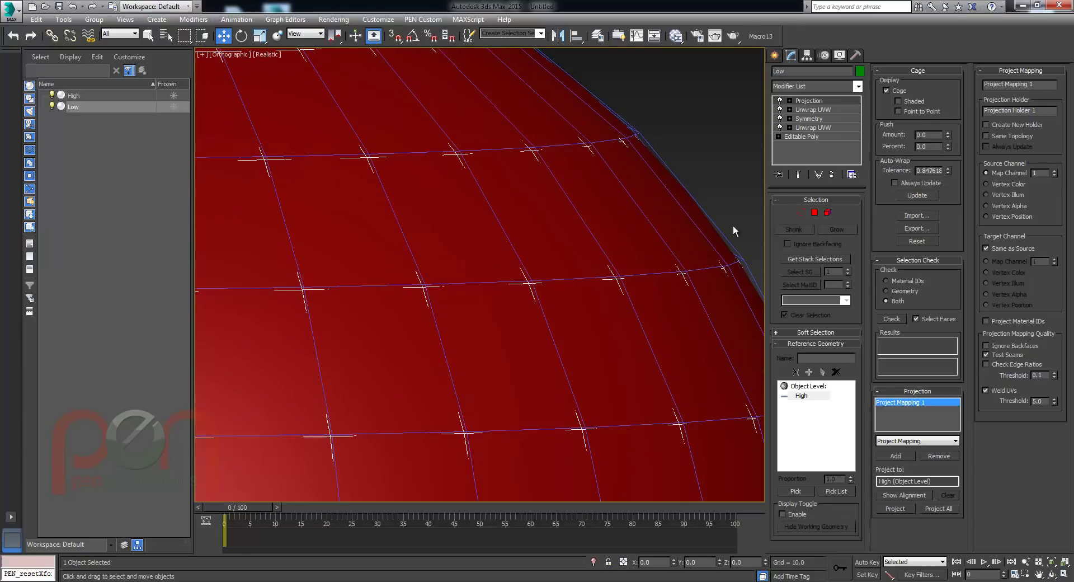
Step: Project the Low sphere's mapping onto the High sphere and frame the whole sphere
middle_click_drag(681, 189, 663, 169, "alt")
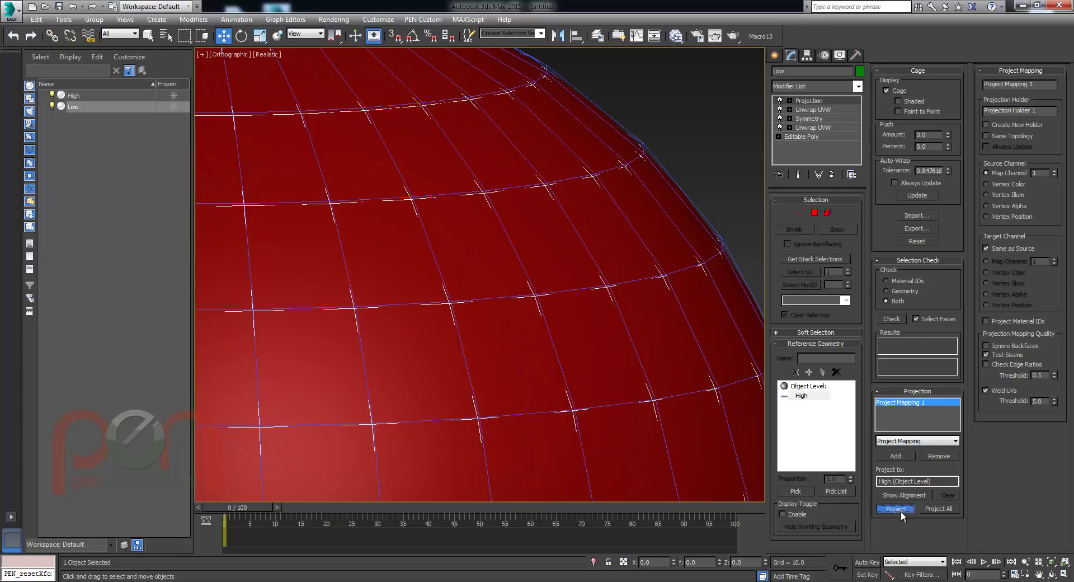
key("z")
middle_click_drag(566, 181, 608, 308, "alt")
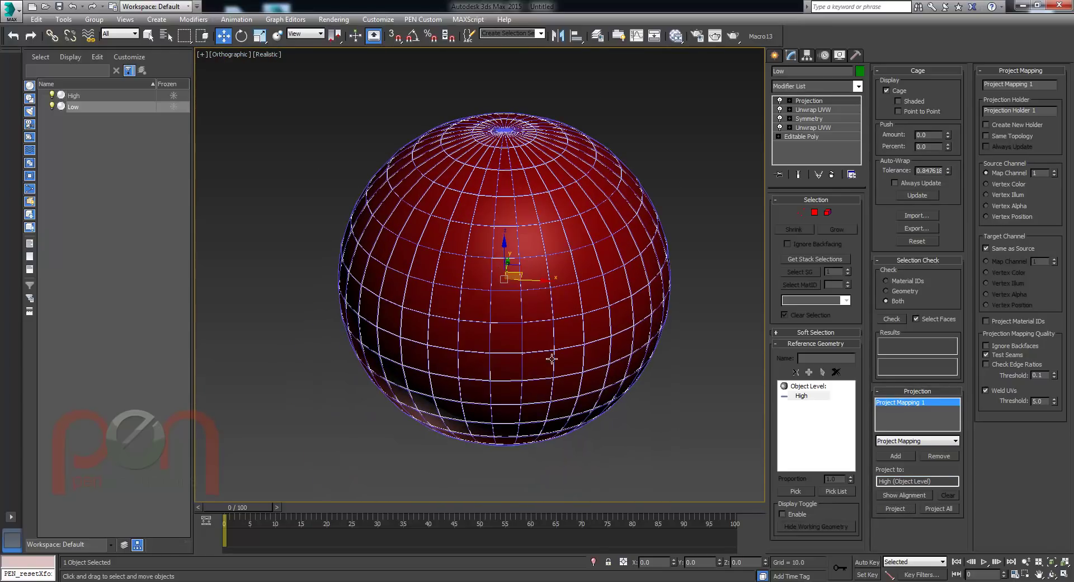
Step: Add an Unwrap UVW modifier to the High sphere above its Projection Holder
left_click(73, 95)
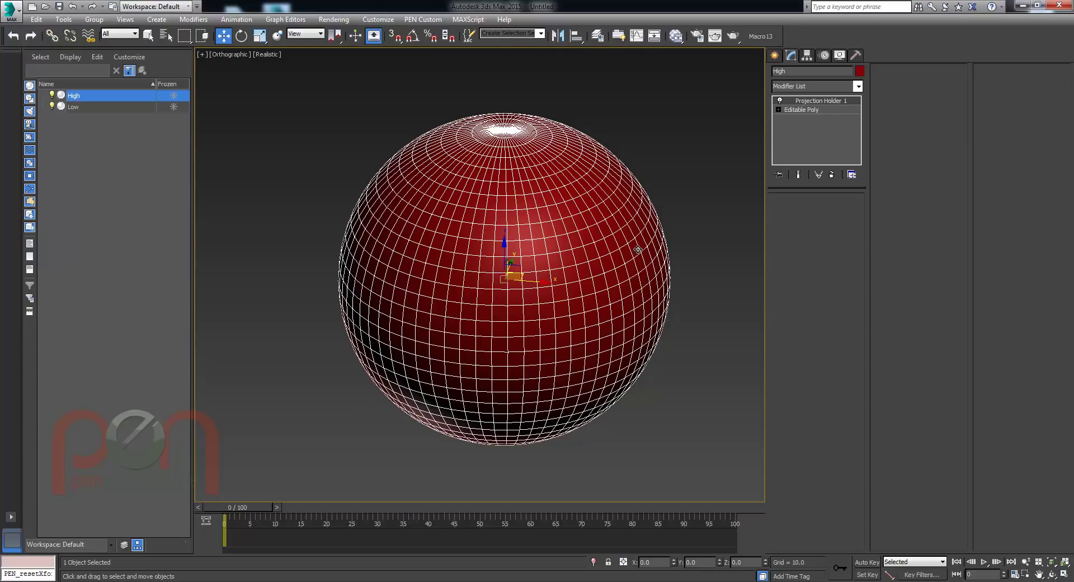
type("xunwrap")
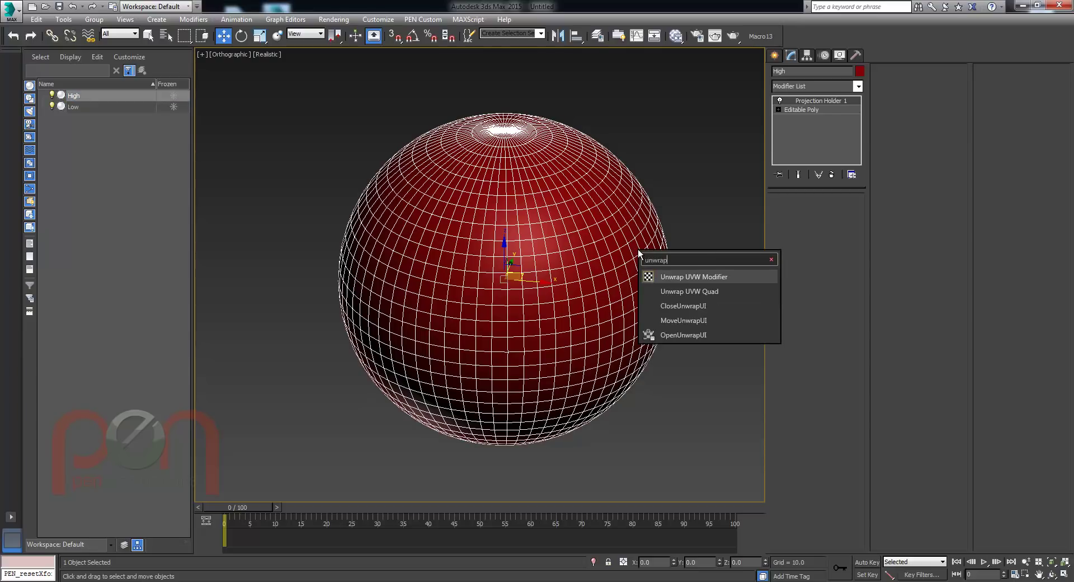
key("Return")
middle_click_drag(624, 298, 541, 249, "alt")
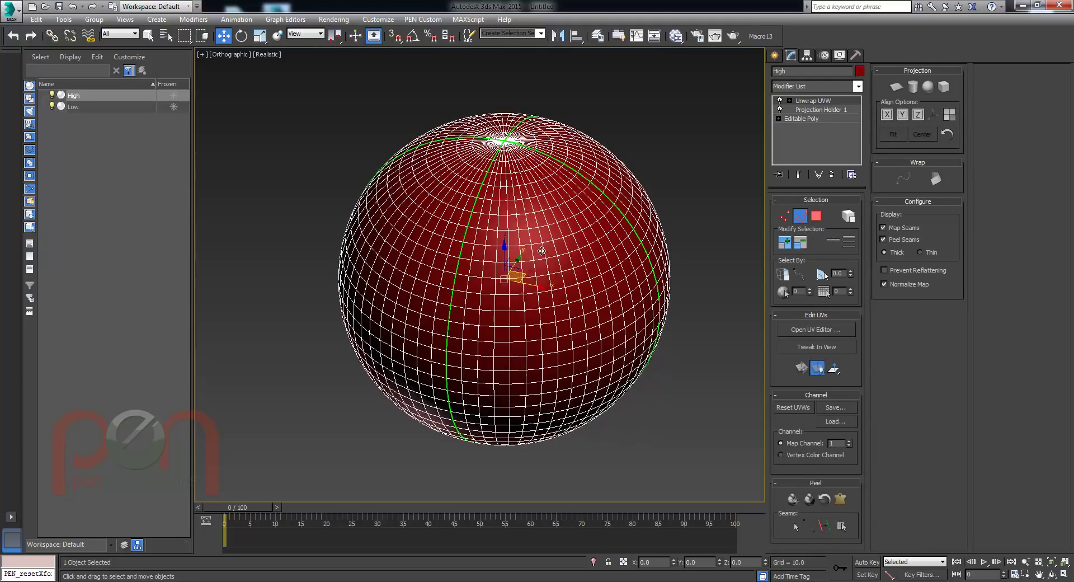
Step: Open the High sphere's UVs in the UV editor and examine the projected shells and their tips for errors
left_click(799, 330)
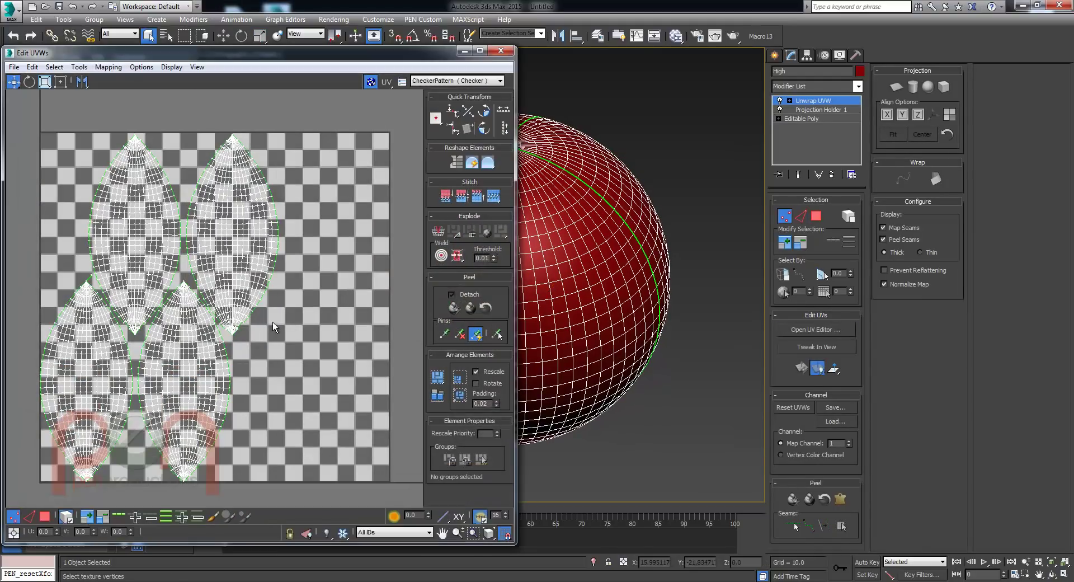
middle_click_drag(234, 187, 257, 266)
middle_click_drag(258, 267, 251, 295, "ctrl+alt")
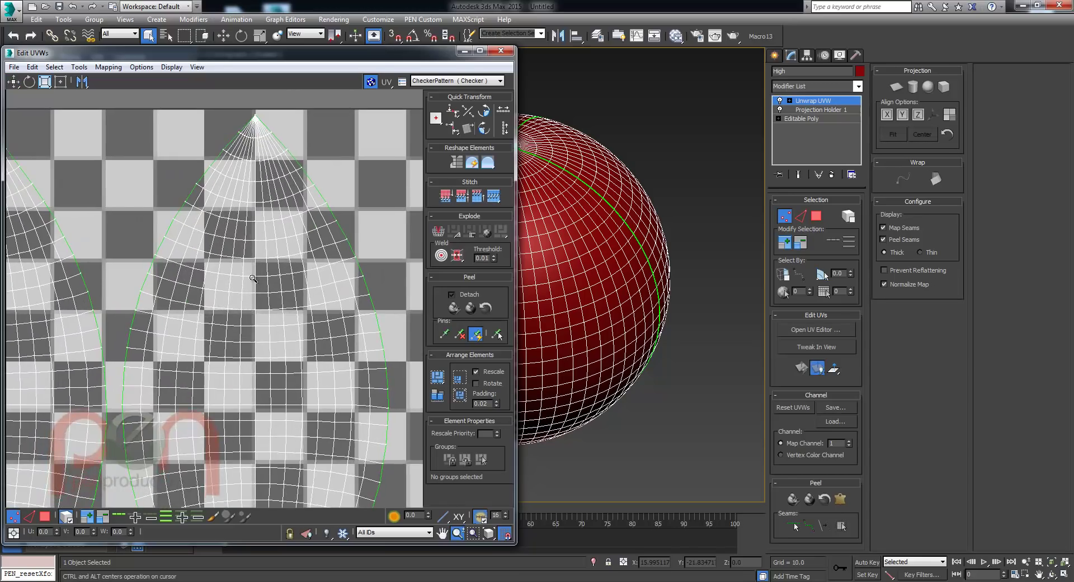
scroll(252, 295, "down", 4)
scroll(217, 353, "up", 4)
middle_click_drag(217, 352, 212, 238, "ctrl+alt")
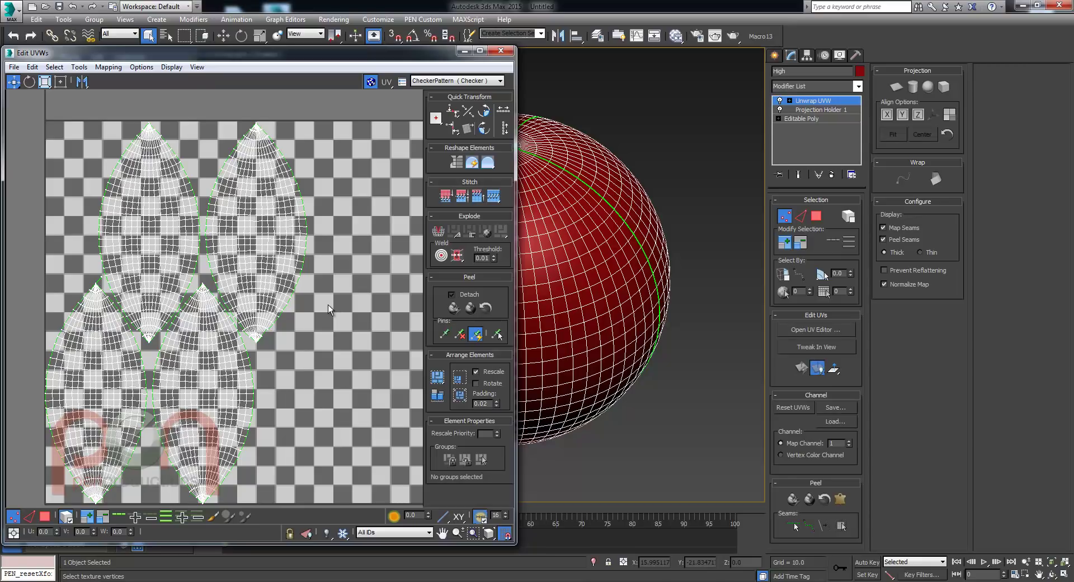
middle_click_drag(93, 293, 198, 367)
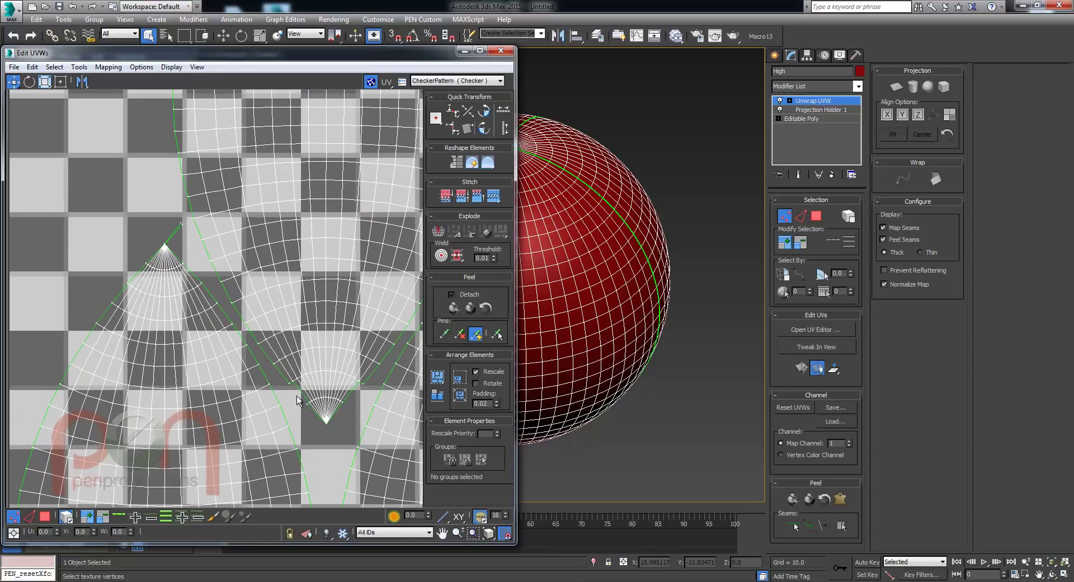
middle_click_drag(337, 399, 296, 364)
middle_click_drag(413, 316, 272, 314)
Step: Examine the seams on the High sphere and the matching shell tips, then close the UV editor and leave vertex level
middle_click_drag(577, 240, 658, 280)
middle_click_drag(658, 280, 579, 251, "alt")
scroll(578, 251, "up", 6)
scroll(604, 352, "down", 8)
middle_click_drag(622, 288, 623, 261, "alt")
scroll(616, 266, "up", 2)
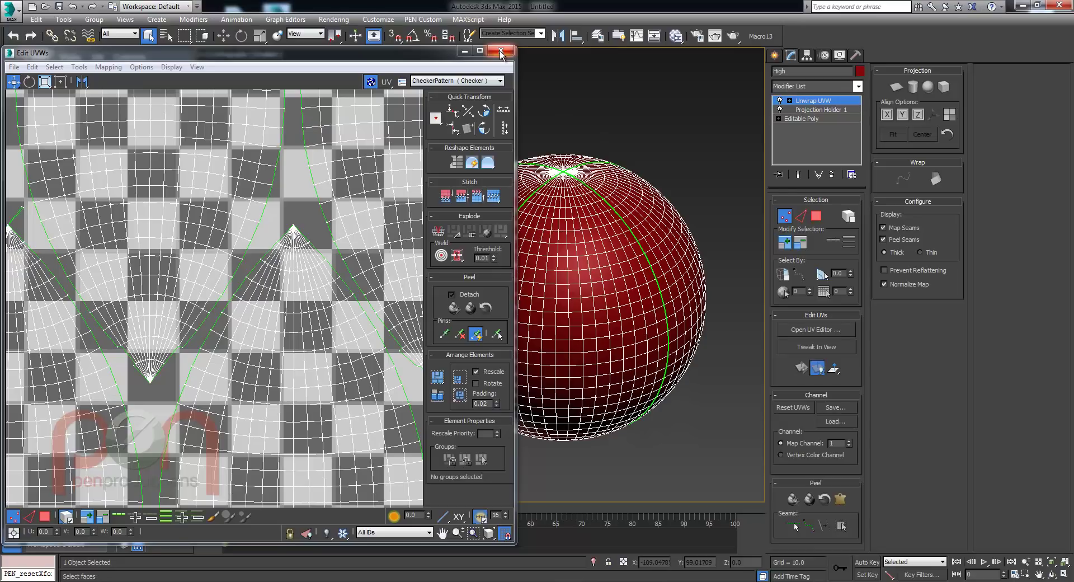
scroll(287, 307, "up", 5)
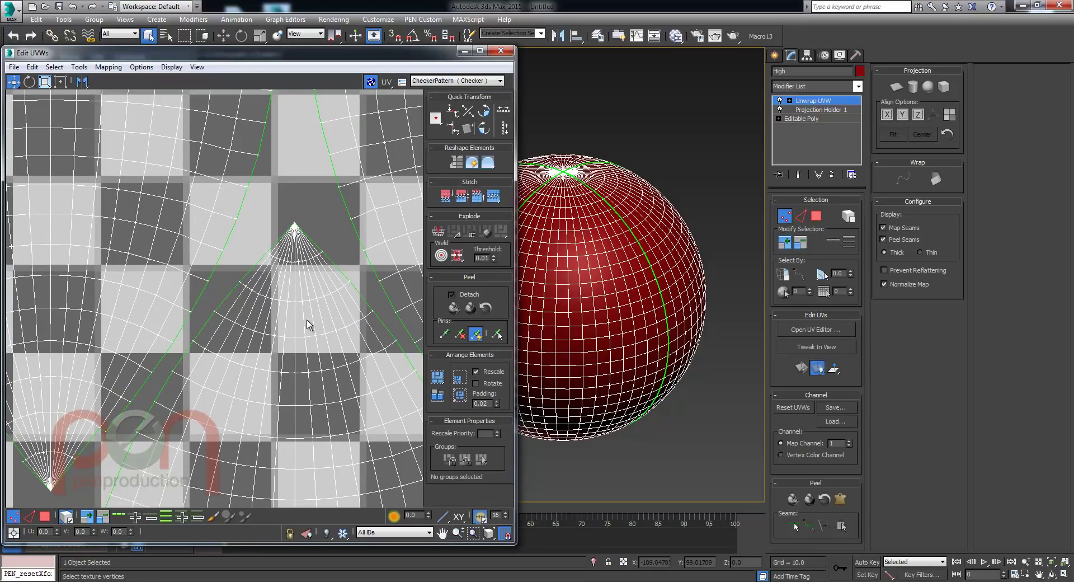
scroll(247, 239, "down", 6)
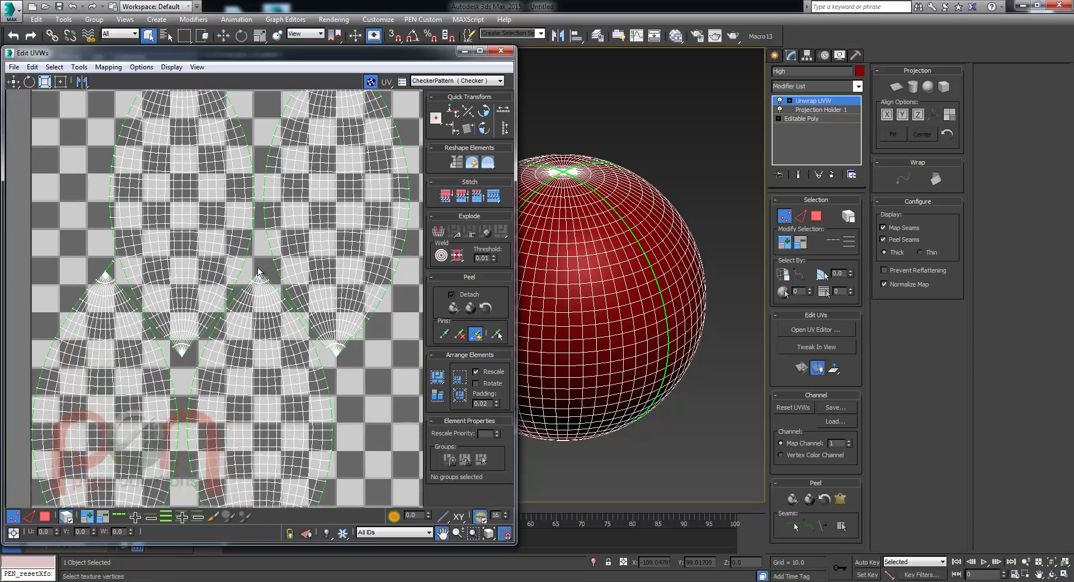
middle_click_drag(373, 341, 271, 352)
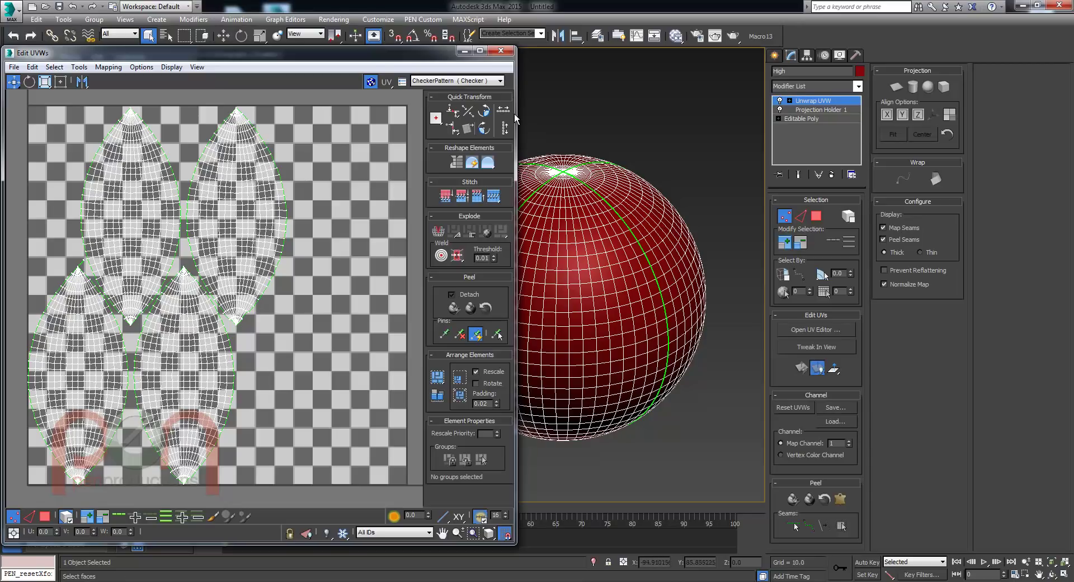
left_click(500, 50)
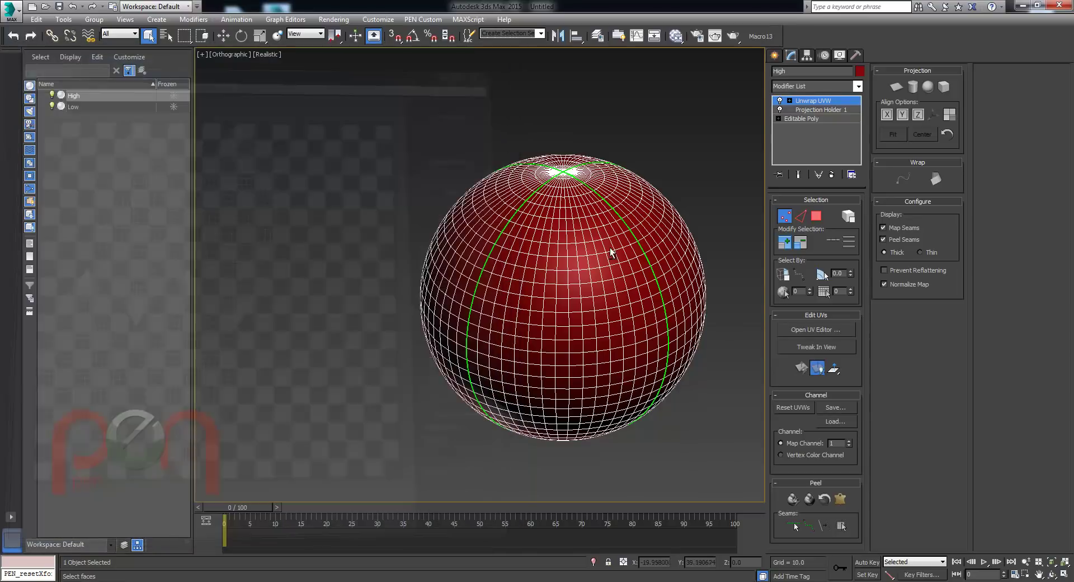
left_click(815, 105)
middle_click_drag(595, 251, 601, 251)
Step: Create a Standard material in the material editor, connect a Checker map to its Diffuse Color and open the map's parameters
key("m")
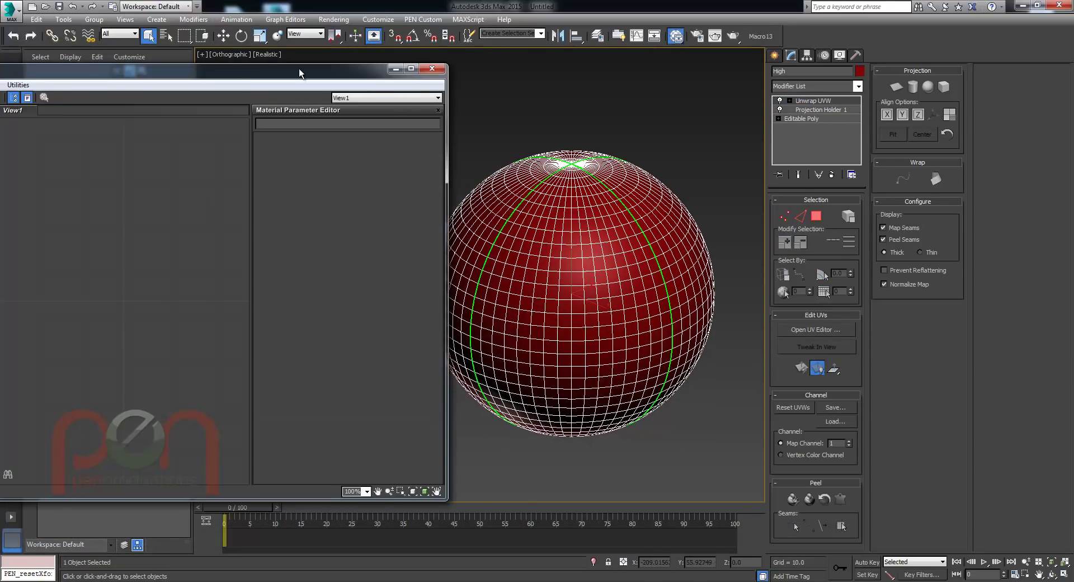
left_click_drag(432, 231, 328, 239)
mouse_move(352, 243)
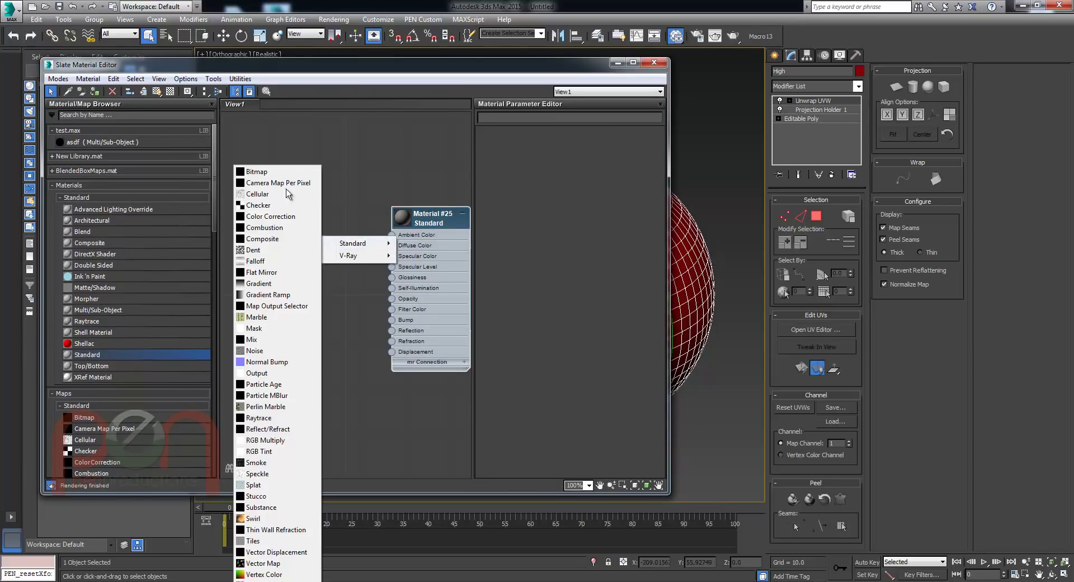
left_click(258, 205)
double_click(317, 221)
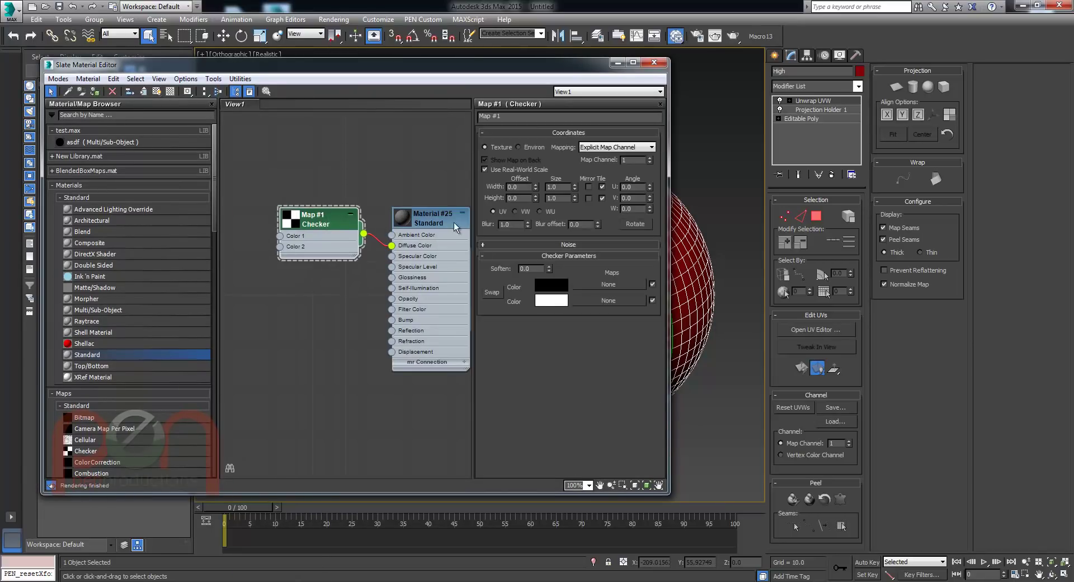
Step: Turn off real-world scale for the Checker map and set its U and V tiling to 20
left_click(485, 169)
left_click_drag(564, 199, 539, 198)
type("20")
key("Return")
Step: Assign the Standard material to the High sphere and display its checker pattern shaded in the viewport
left_click_drag(582, 67, 369, 76)
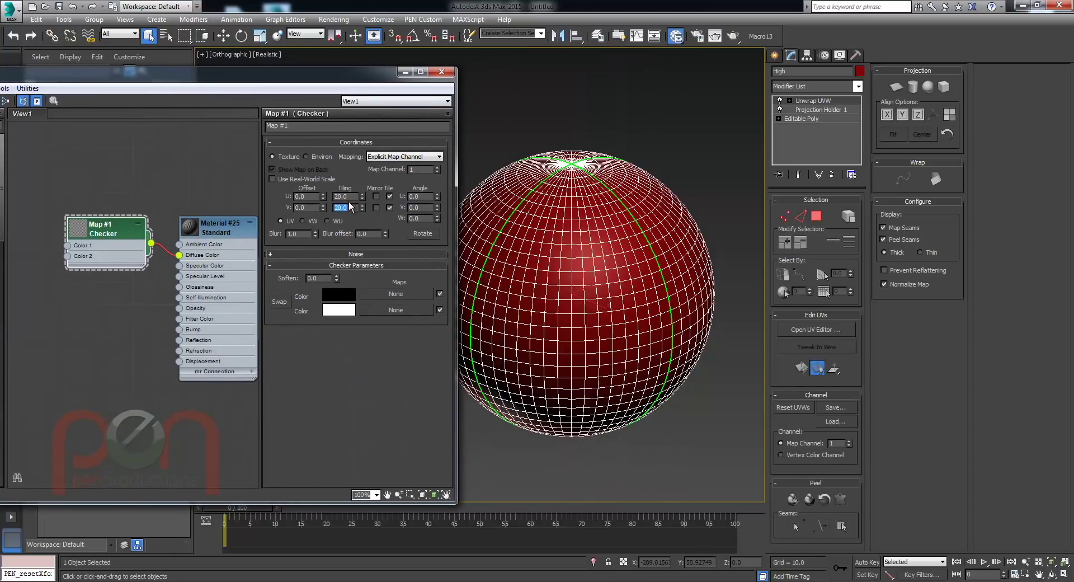
left_click_drag(219, 228, 208, 228)
left_click_drag(122, 237, 99, 238)
left_click_drag(251, 299, 511, 316)
right_click(210, 235)
left_click(289, 380)
mouse_move(604, 280)
middle_mouse_down("alt")
mouse_move(580, 291)
mouse_move(590, 290)
middle_mouse_up("alt")
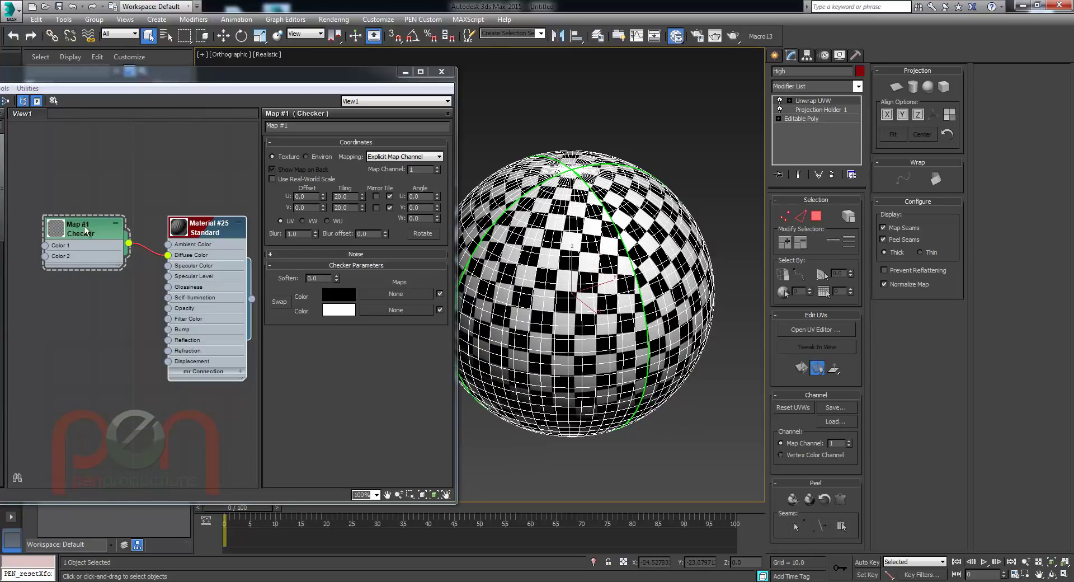
Step: Change the checker's Color 1 to dark grey and Color 2 to grey with a value of 166, then close the material editor
left_click(91, 228)
left_click(338, 295)
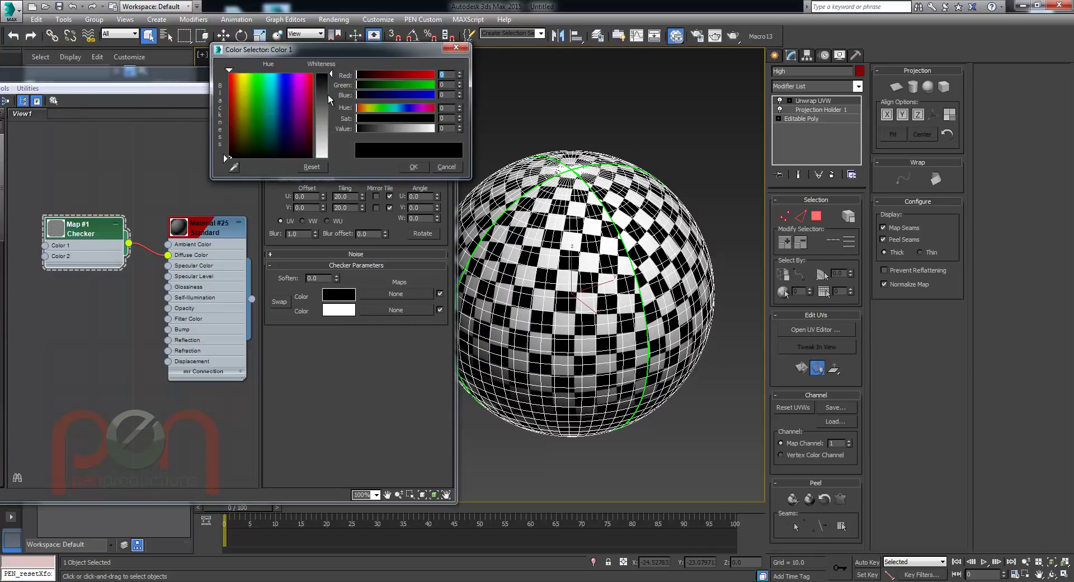
left_click(339, 310)
left_click(326, 130)
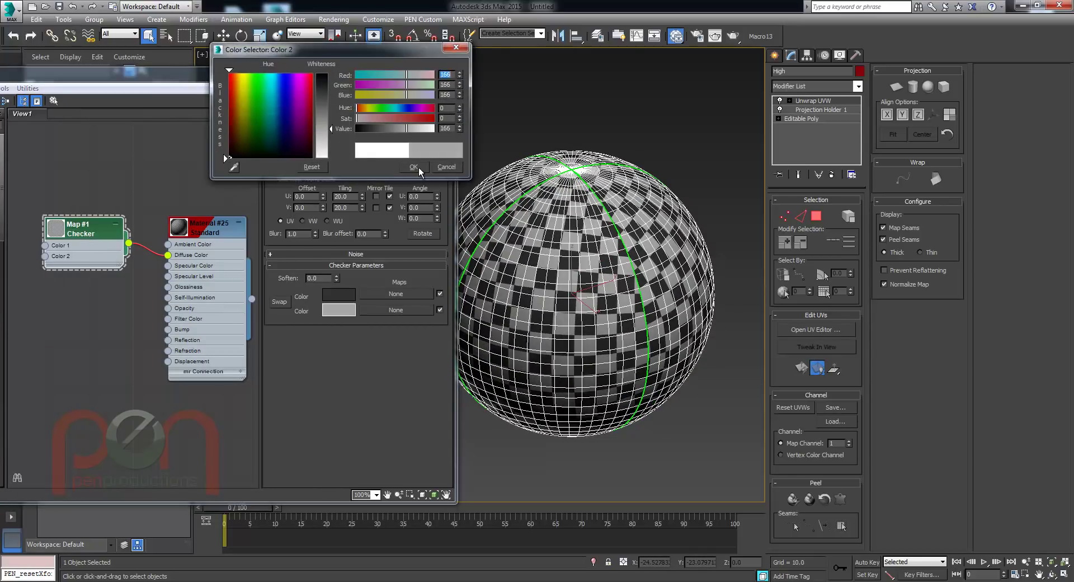
left_click(414, 166)
left_click(442, 73)
Step: Deselect the High sphere and examine the checker pattern across its seams, switching to the perspective view
middle_click_drag(656, 287, 580, 293)
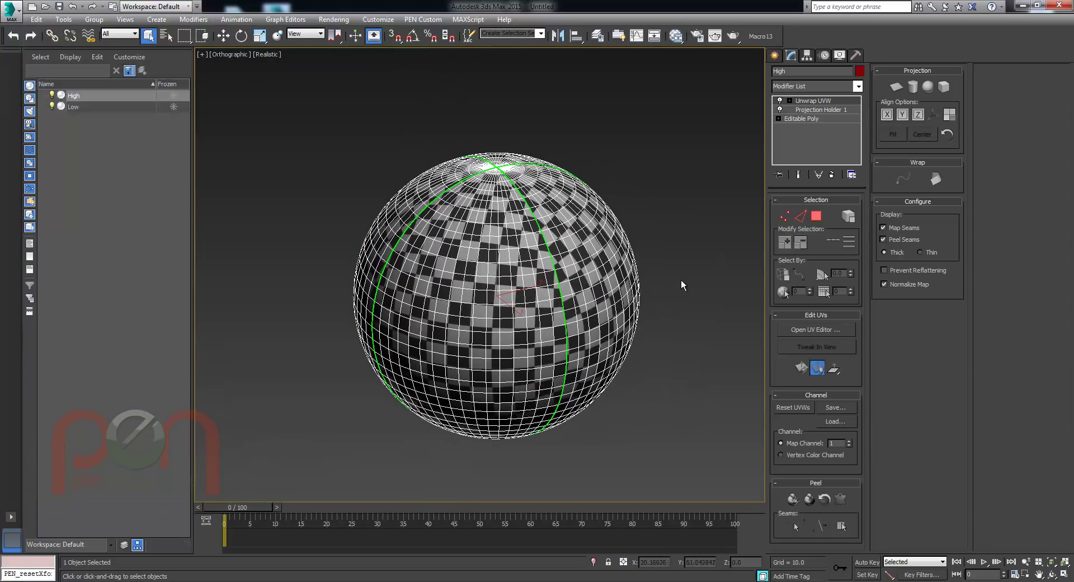
left_click(681, 279)
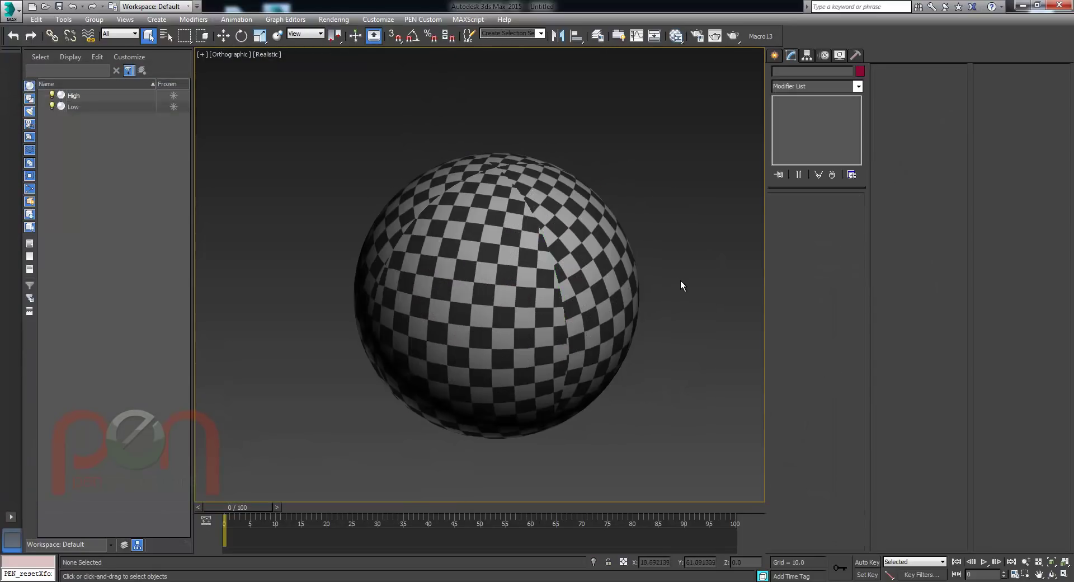
left_click(533, 352)
middle_click_drag(533, 352, 500, 334, "alt")
scroll(516, 338, "up", 2)
key("p")
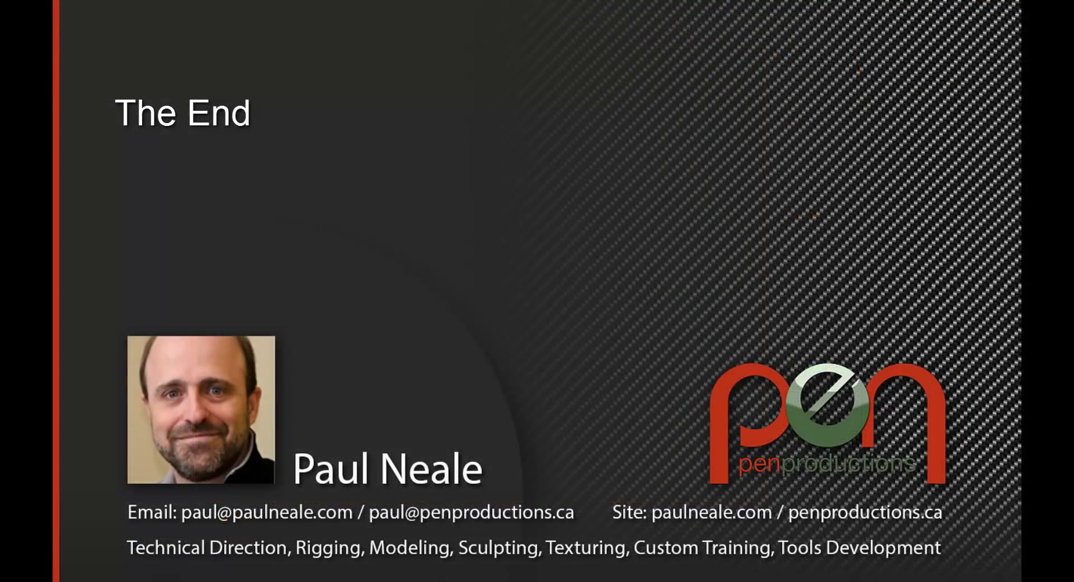